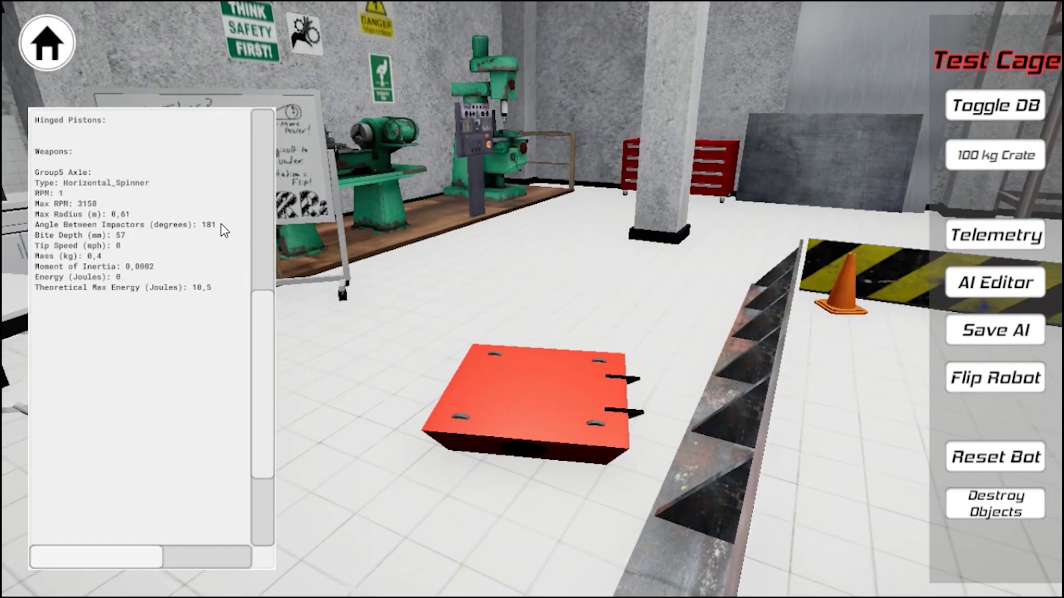
- Leave the Test Cage via Home and return to the workshop editor
{"action": "left_click", "coordinate": [47, 43]}
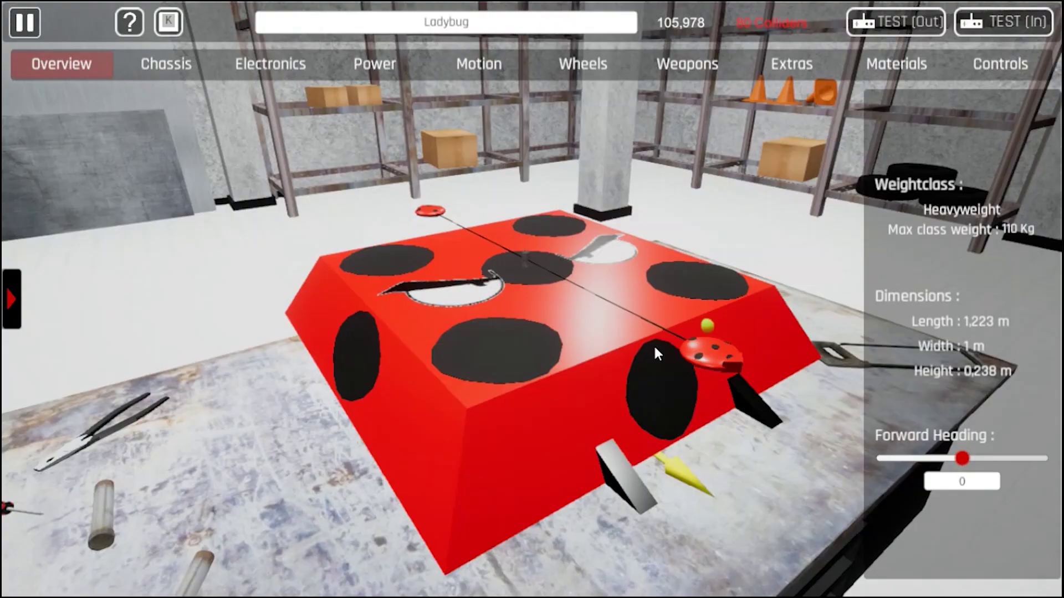
- Orbit the camera around the Ladybug robot to inspect it from above and all sides
{"action": "left_click_drag", "start_coordinate": [654, 344], "coordinate": [420, 321]}
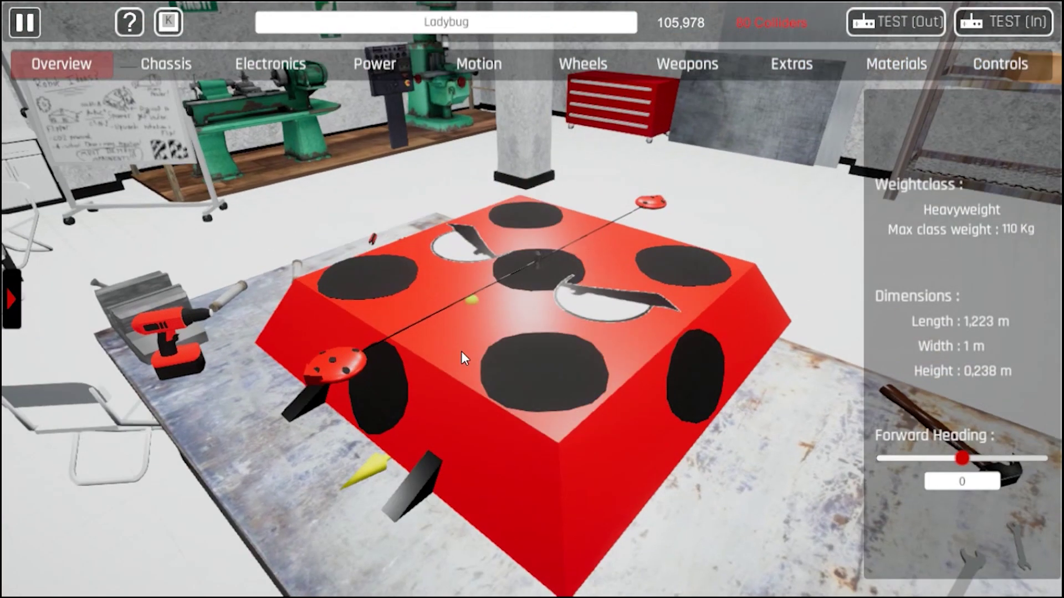
{"action": "left_click_drag", "start_coordinate": [461, 351], "coordinate": [554, 294]}
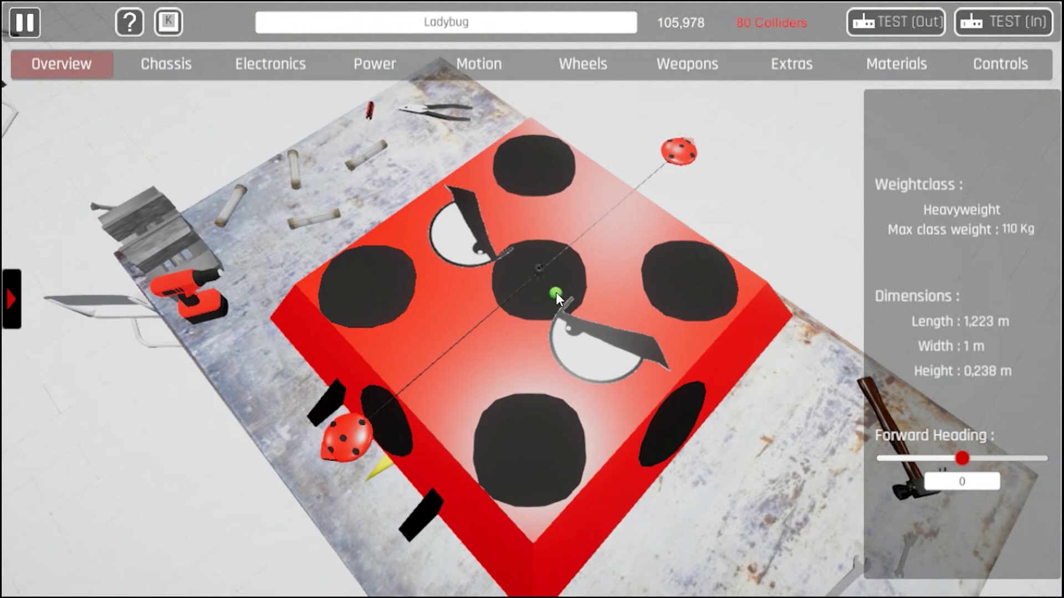
{"action": "scroll", "coordinate": [530, 335], "scroll_direction": "up", "scroll_amount": 3}
{"action": "mouse_move", "coordinate": [467, 378]}
{"action": "left_mouse_down"}
{"action": "mouse_move", "coordinate": [587, 213]}
{"action": "mouse_move", "coordinate": [391, 392]}
{"action": "mouse_move", "coordinate": [446, 307]}
{"action": "left_mouse_up"}
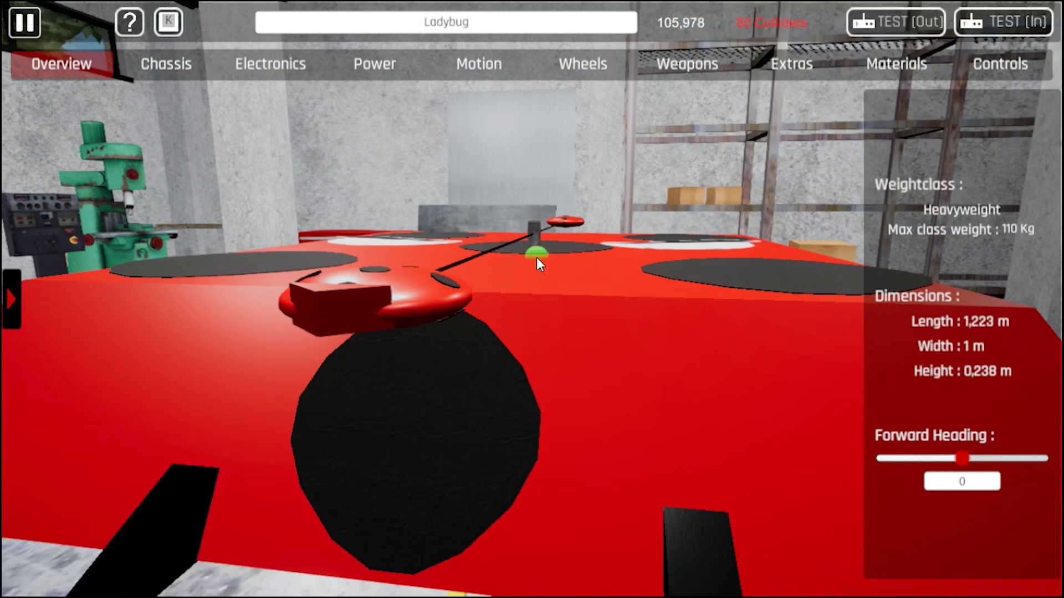
{"action": "scroll", "coordinate": [537, 257], "scroll_direction": "down", "scroll_amount": 3}
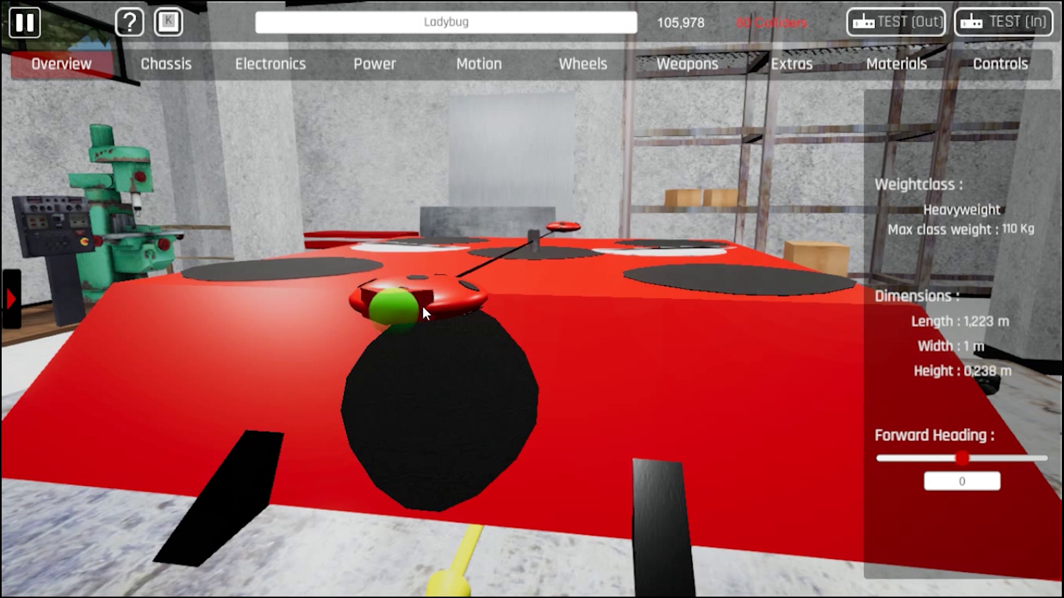
{"action": "mouse_move", "coordinate": [397, 295]}
{"action": "left_mouse_down"}
{"action": "mouse_move", "coordinate": [679, 318]}
{"action": "mouse_move", "coordinate": [690, 298]}
{"action": "mouse_move", "coordinate": [172, 328]}
{"action": "left_mouse_up"}
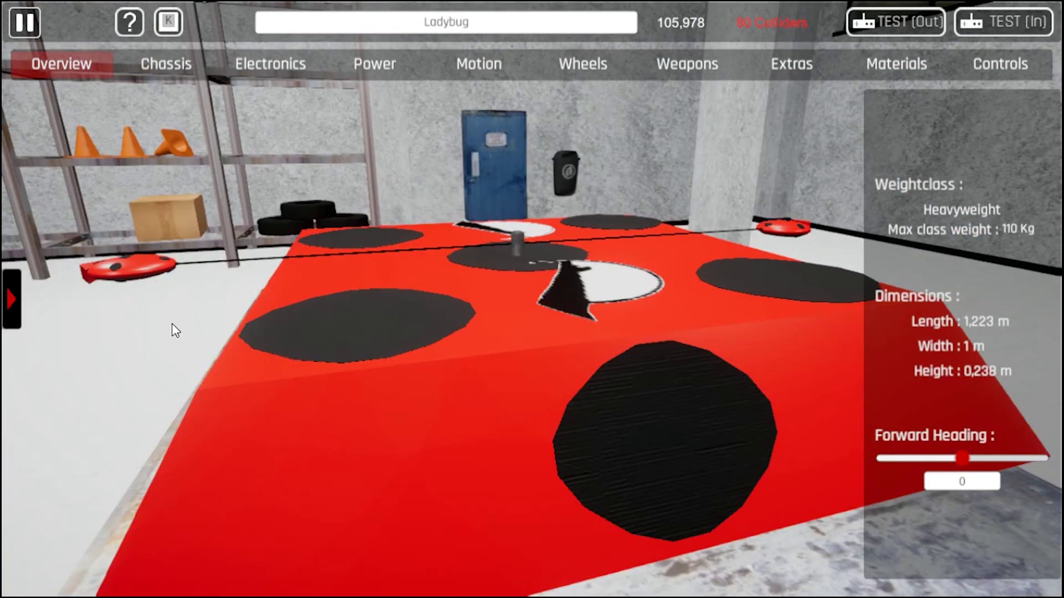
{"action": "mouse_move", "coordinate": [442, 292]}
{"action": "left_mouse_down"}
{"action": "mouse_move", "coordinate": [434, 296]}
{"action": "mouse_move", "coordinate": [551, 295]}
{"action": "mouse_move", "coordinate": [329, 317]}
{"action": "mouse_move", "coordinate": [449, 283]}
{"action": "mouse_move", "coordinate": [558, 297]}
{"action": "mouse_move", "coordinate": [788, 121]}
{"action": "left_mouse_up"}
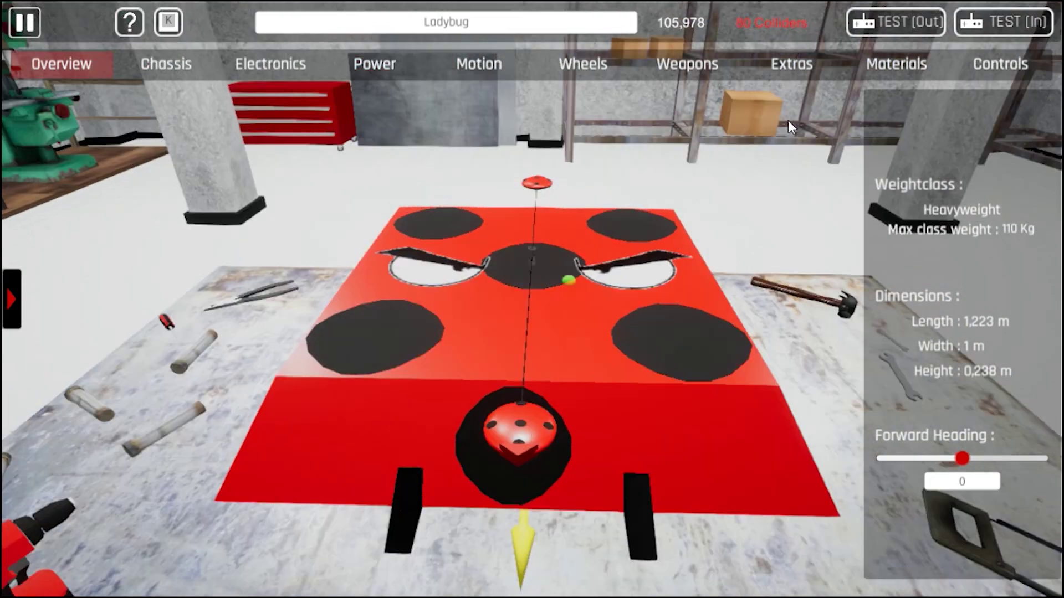
- Send the Ladybug robot into the Test Cage arena
{"action": "left_click", "coordinate": [1022, 64]}
{"action": "left_click", "coordinate": [896, 22]}
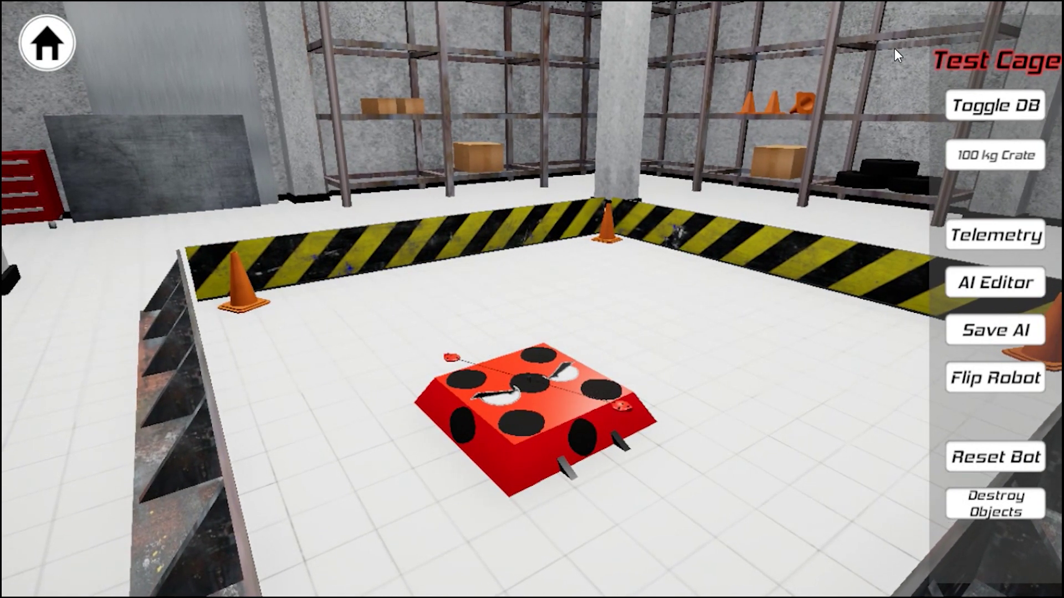
- Show Ladybug's live telemetry while driving, then return Home to the workshop
{"action": "left_click", "coordinate": [1015, 233]}
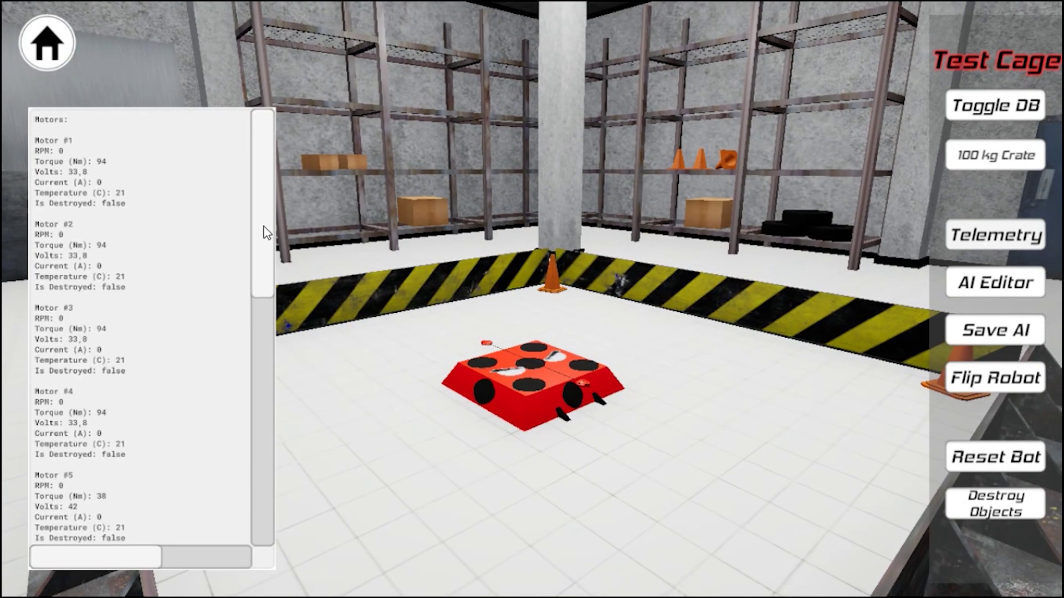
{"action": "left_click_drag", "start_coordinate": [260, 275], "coordinate": [261, 466]}
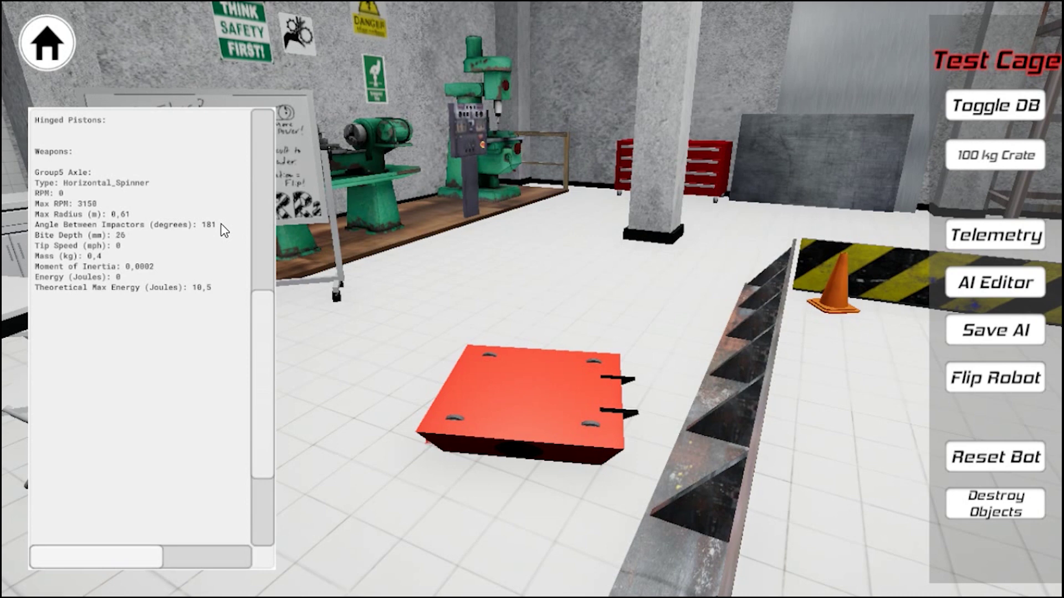
{"action": "left_click", "coordinate": [41, 37]}
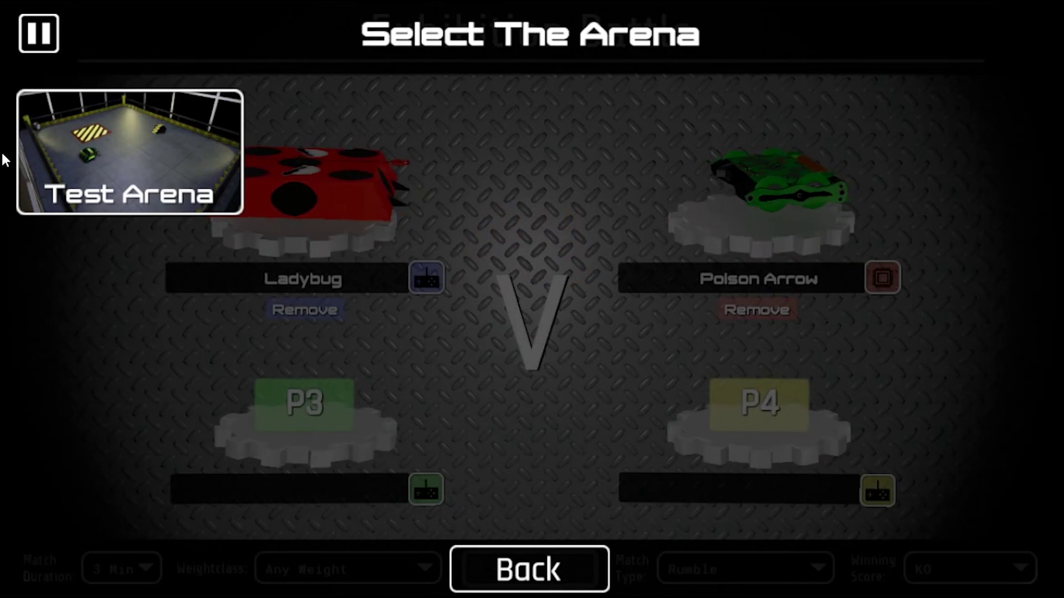
- Choose the Test Arena, switch camera angle and declare Player Ready against Poison Arrow
{"action": "left_click", "coordinate": [75, 149]}
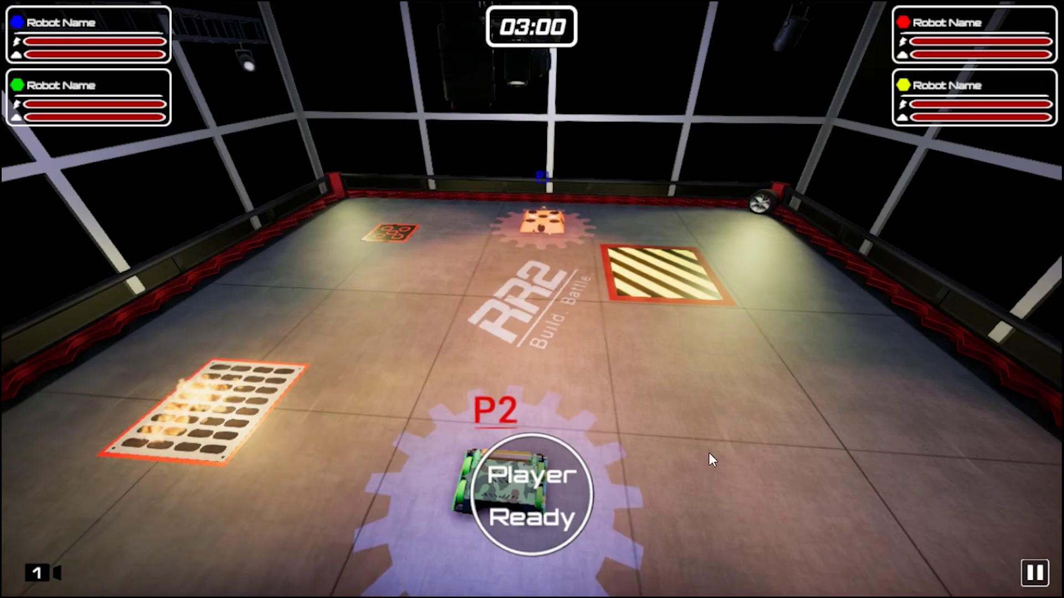
{"action": "key", "text": "3"}
{"action": "left_click", "coordinate": [542, 489]}
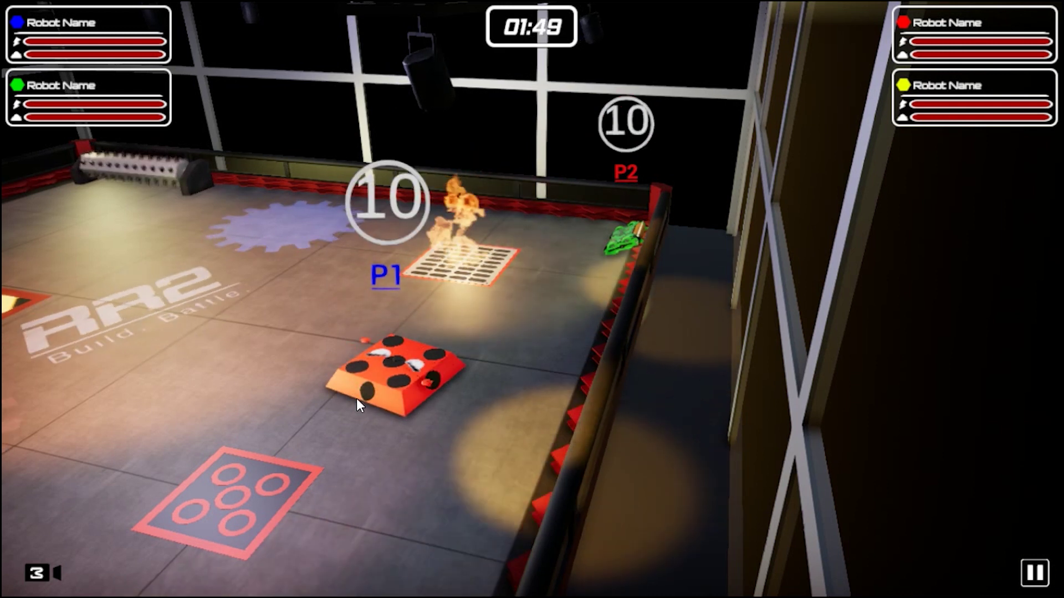
- Pause the running match and quit back to the main menu
{"action": "key", "text": "Escape"}
{"action": "left_click", "coordinate": [516, 359]}
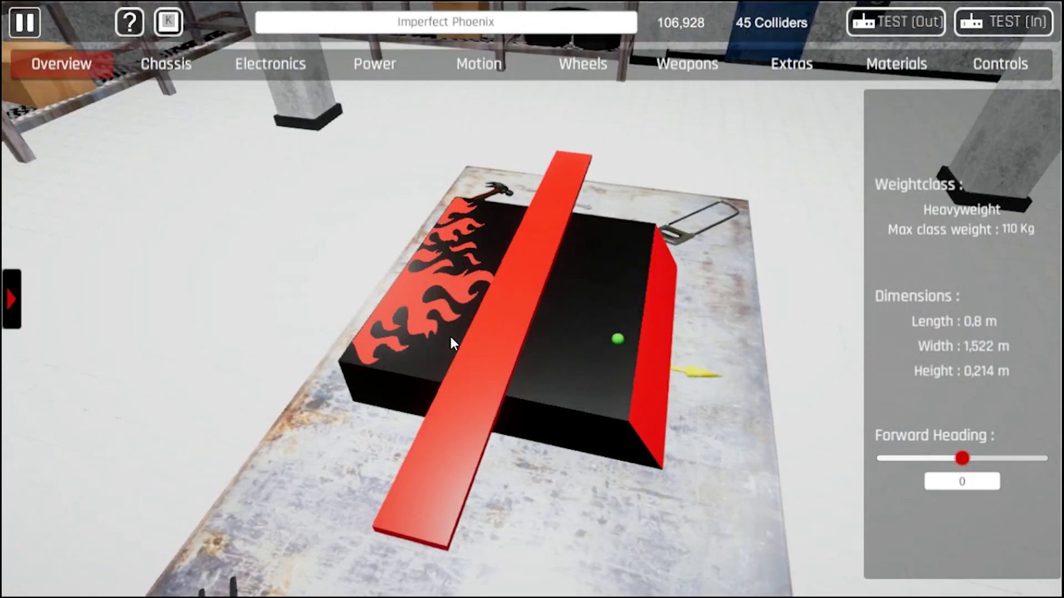
{"action": "scroll", "coordinate": [450, 335], "scroll_direction": "down", "scroll_amount": 3}
- View Imperfect Phoenix from low at the front before entering the Test Cage
{"action": "mouse_move", "coordinate": [557, 385]}
{"action": "left_mouse_down"}
{"action": "mouse_move", "coordinate": [200, 285]}
{"action": "mouse_move", "coordinate": [521, 327]}
{"action": "mouse_move", "coordinate": [592, 315]}
{"action": "mouse_move", "coordinate": [486, 265]}
{"action": "mouse_move", "coordinate": [241, 185]}
{"action": "mouse_move", "coordinate": [239, 232]}
{"action": "mouse_move", "coordinate": [134, 216]}
{"action": "mouse_move", "coordinate": [303, 194]}
{"action": "mouse_move", "coordinate": [332, 104]}
{"action": "left_mouse_up"}
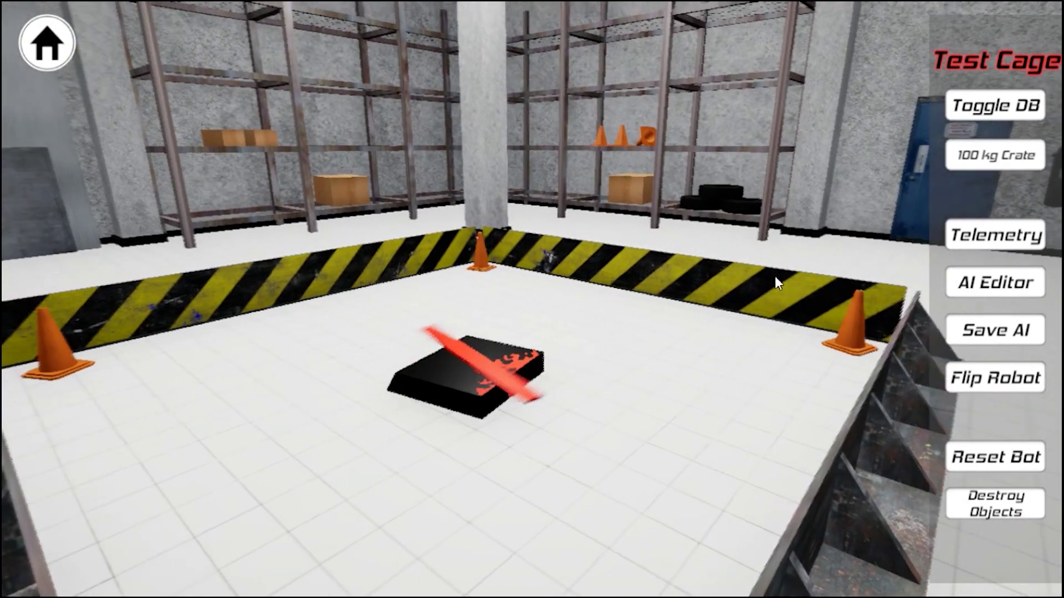
- Show telemetry, drive Imperfect Phoenix to spin up its vertical spinner, then return to the workshop
{"action": "left_click", "coordinate": [998, 234]}
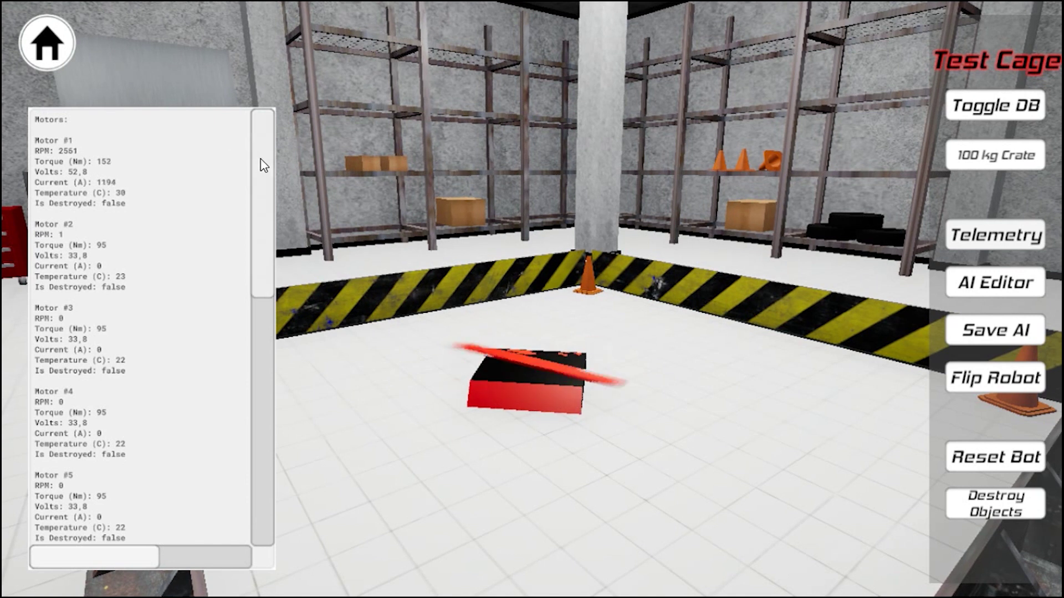
{"action": "left_click_drag", "start_coordinate": [262, 166], "coordinate": [268, 360]}
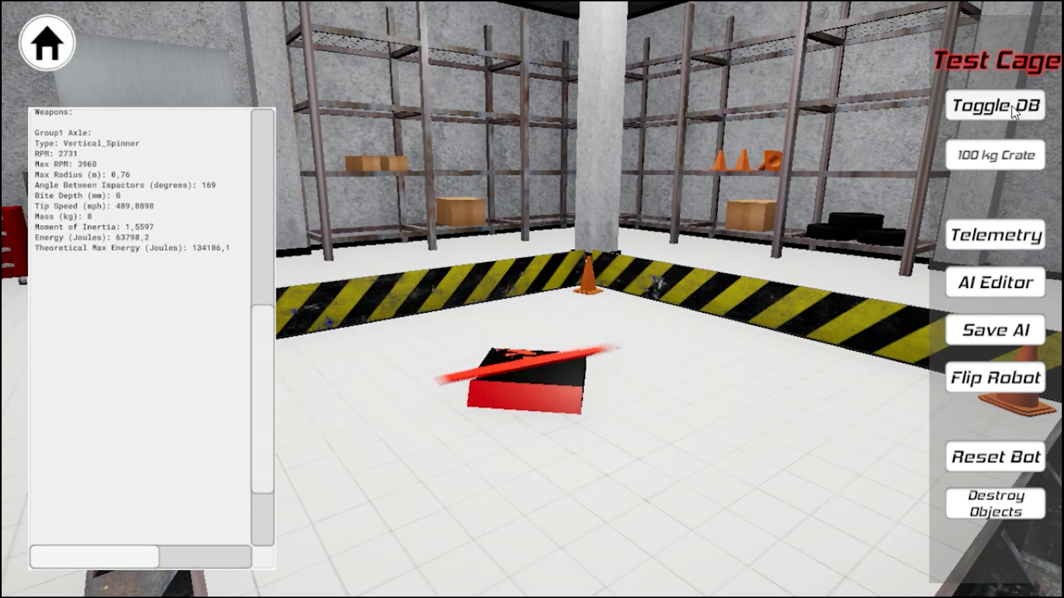
{"action": "key", "text": "w"}
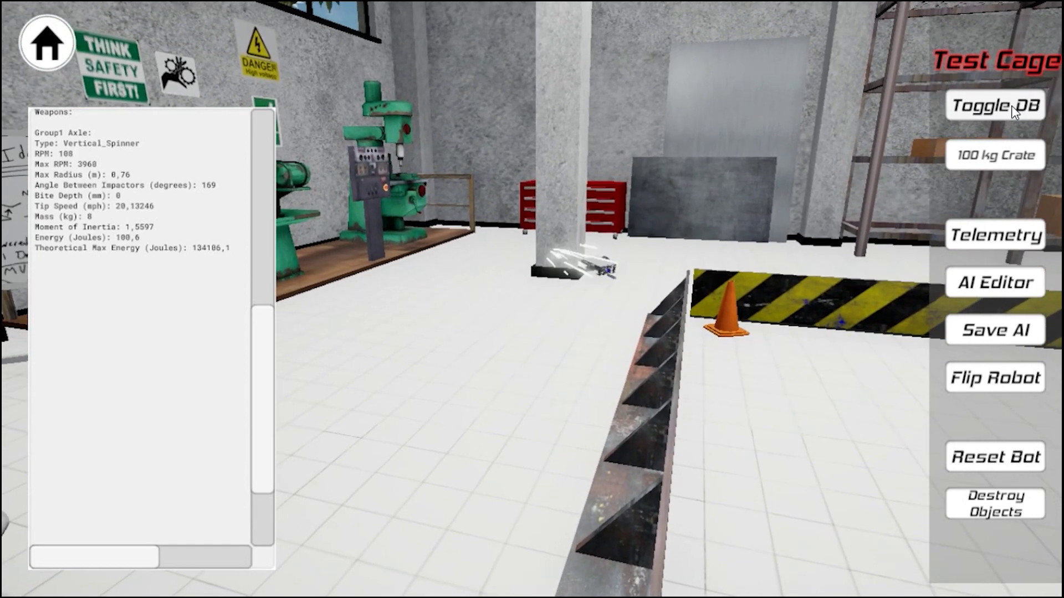
{"action": "key", "text": "Escape"}
- Inspect the robot from above, then pause and go to Robot Select for an exhibition battle
{"action": "left_click_drag", "start_coordinate": [355, 267], "coordinate": [510, 251]}
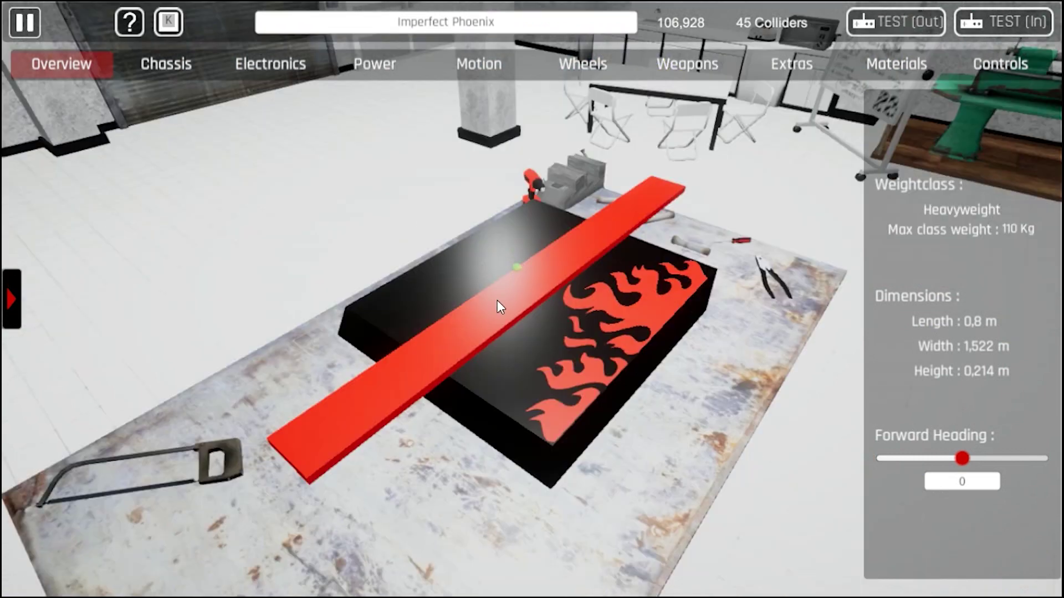
{"action": "left_click_drag", "start_coordinate": [497, 300], "coordinate": [413, 421]}
{"action": "left_click_drag", "start_coordinate": [538, 291], "coordinate": [438, 405]}
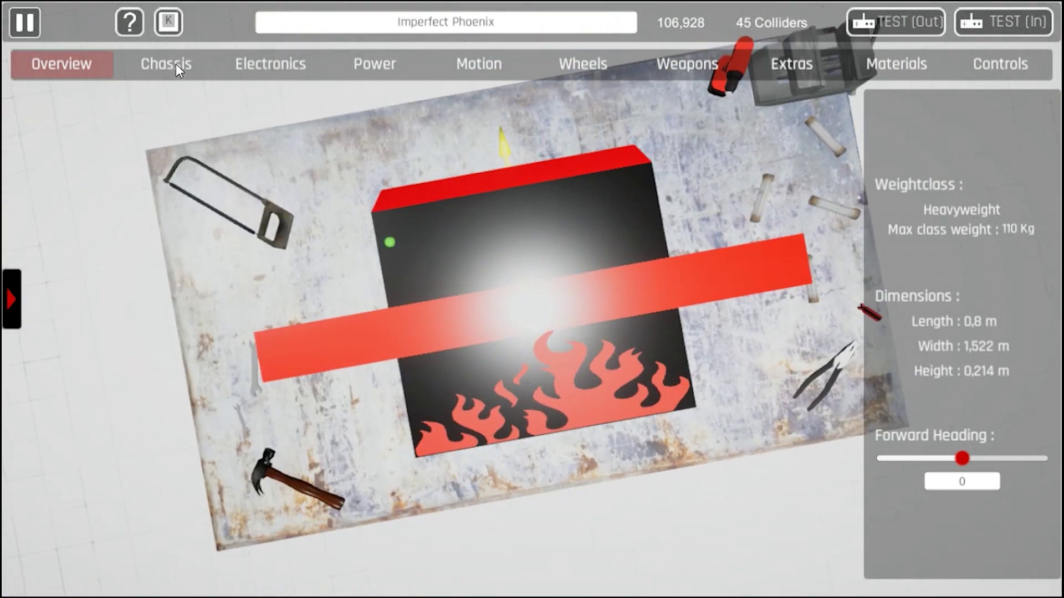
{"action": "left_click", "coordinate": [24, 24]}
{"action": "left_click", "coordinate": [524, 317]}
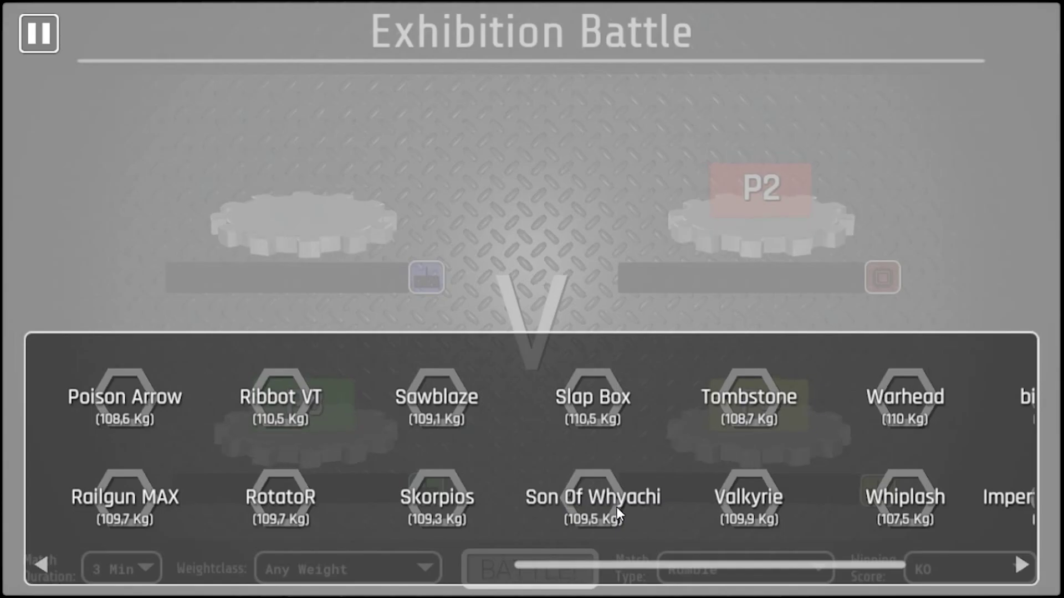
{"action": "left_click_drag", "start_coordinate": [589, 472], "coordinate": [363, 492]}
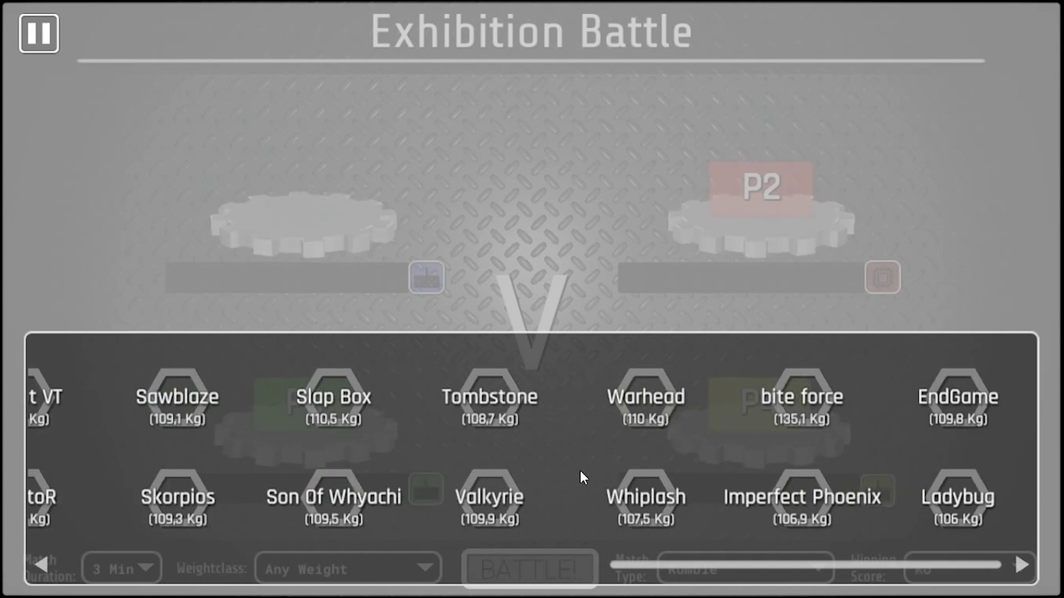
{"action": "scroll", "coordinate": [549, 454], "scroll_direction": "up", "scroll_amount": 5}
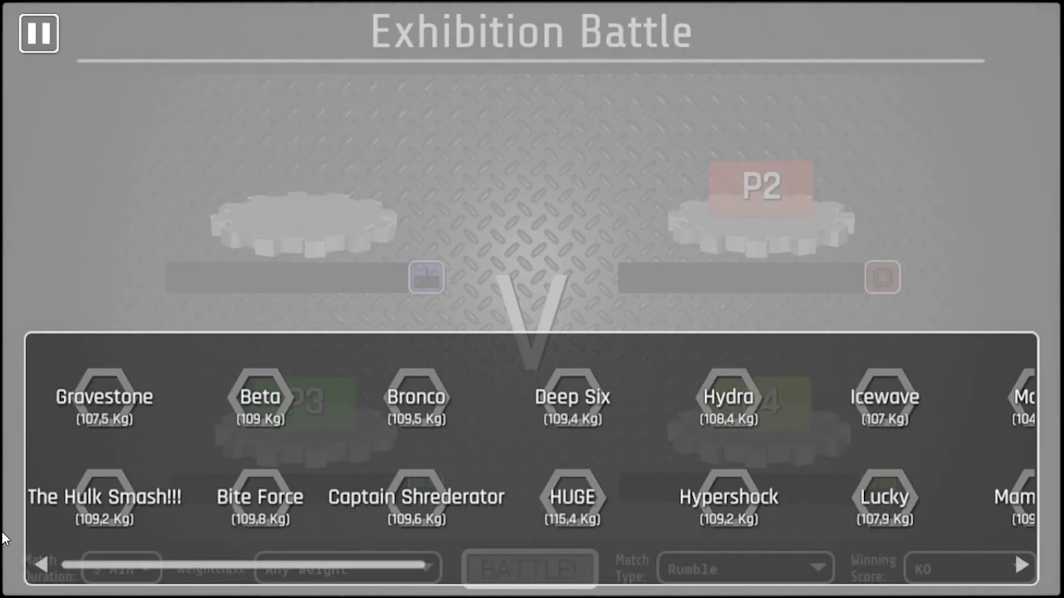
{"action": "scroll", "coordinate": [548, 453], "scroll_direction": "down", "scroll_amount": 8}
- Assign Imperfect Phoenix to P1, pick a P2 opponent and load the BATTLE! arena
{"action": "left_click", "coordinate": [801, 504]}
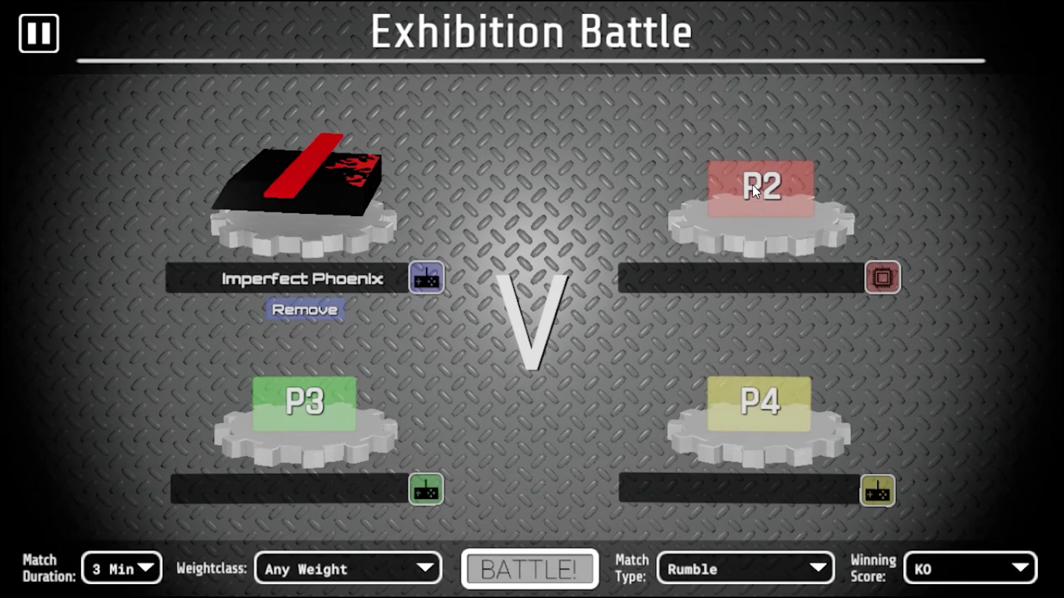
{"action": "left_click", "coordinate": [752, 191]}
{"action": "left_click", "coordinate": [949, 396]}
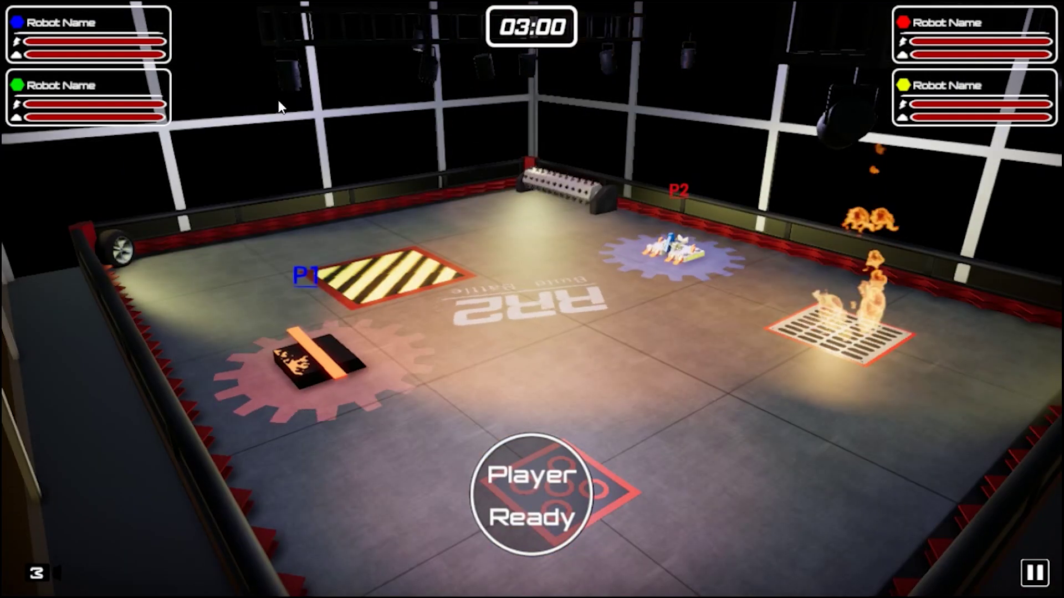
- Declare Player Ready and switch camera view while the arena fight runs
{"action": "left_click", "coordinate": [555, 532]}
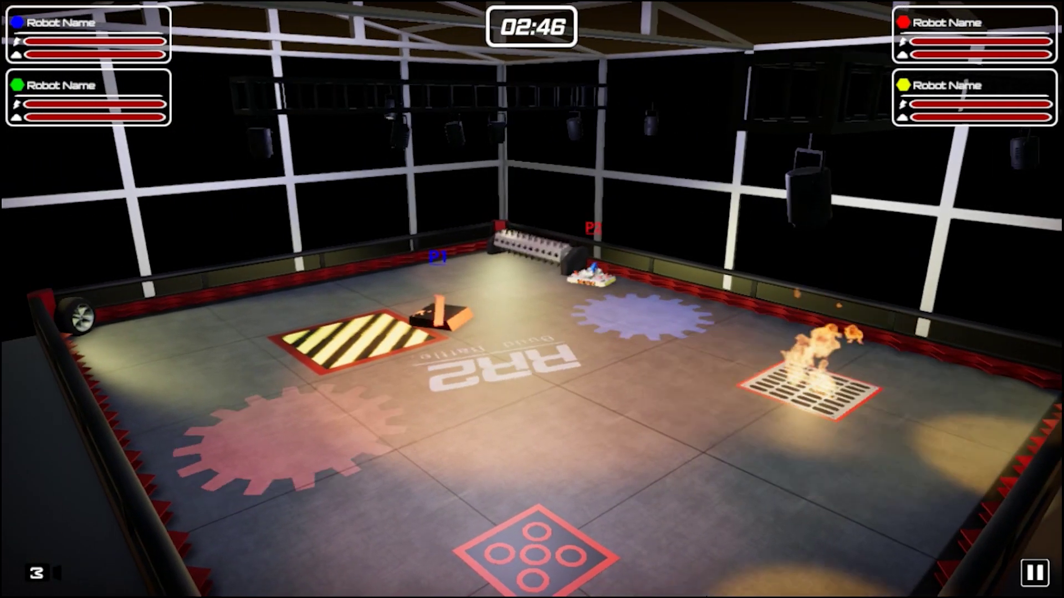
{"action": "key", "text": "1"}
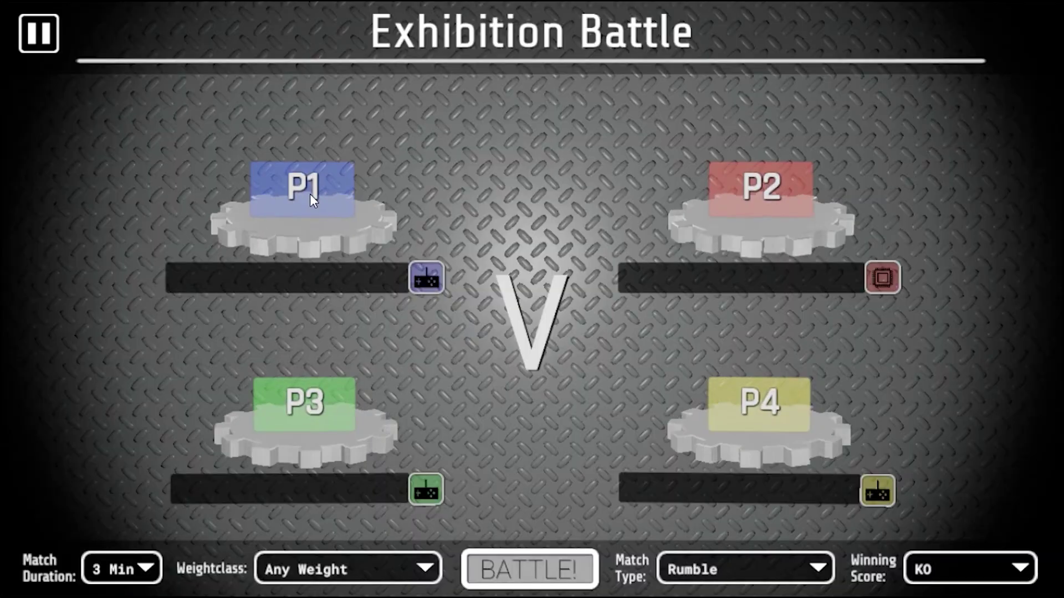
- Match Imperfect Phoenix (P1) against Gravestone (P2) and start BATTLE! in the Test Arena
{"action": "left_click", "coordinate": [311, 194]}
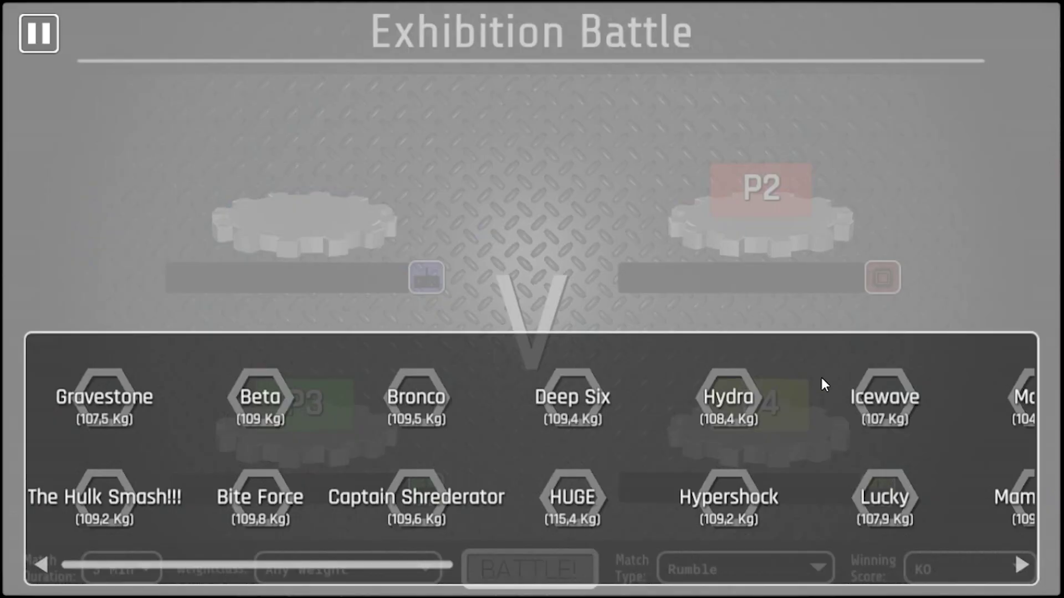
{"action": "scroll", "coordinate": [753, 392], "scroll_direction": "down", "scroll_amount": 5}
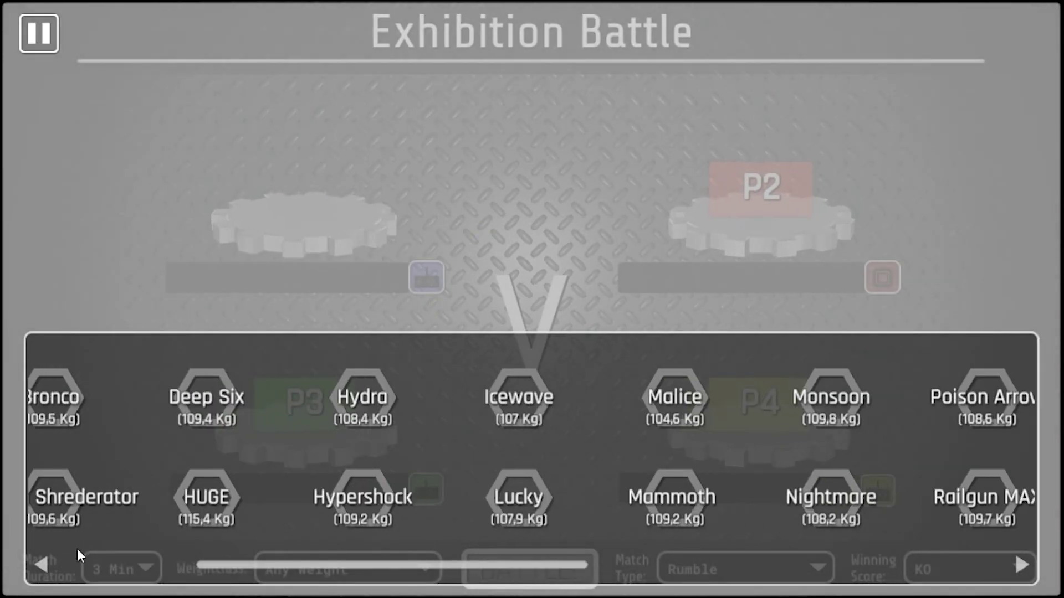
{"action": "scroll", "coordinate": [701, 436], "scroll_direction": "down", "scroll_amount": 5}
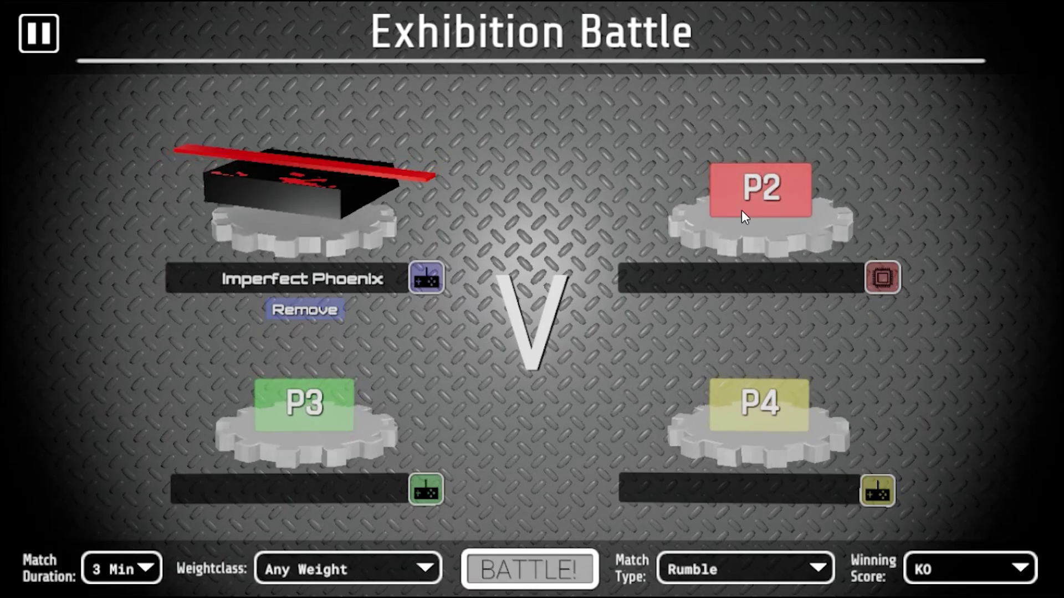
{"action": "left_click", "coordinate": [759, 183]}
{"action": "scroll", "coordinate": [613, 423], "scroll_direction": "up", "scroll_amount": 5}
{"action": "scroll", "coordinate": [332, 399], "scroll_direction": "up", "scroll_amount": 5}
{"action": "scroll", "coordinate": [159, 384], "scroll_direction": "up", "scroll_amount": 5}
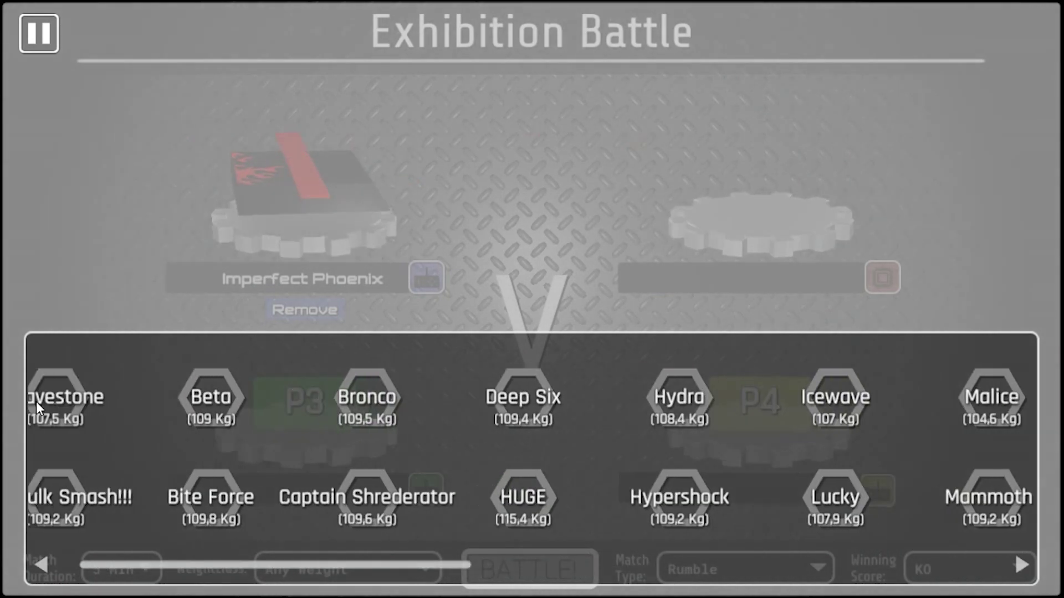
{"action": "left_click", "coordinate": [106, 397]}
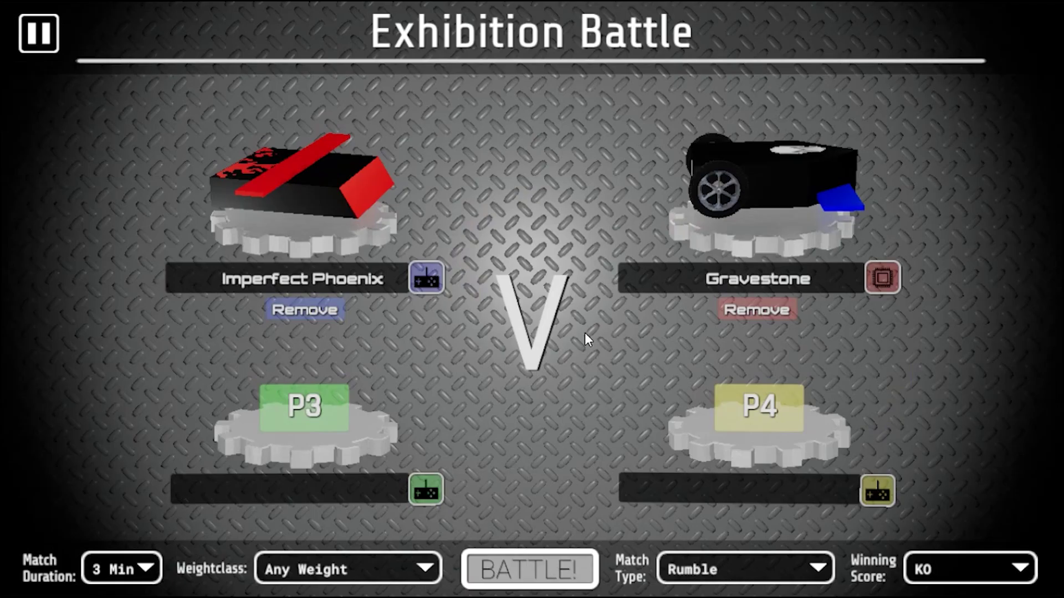
{"action": "left_click", "coordinate": [544, 561]}
{"action": "left_click", "coordinate": [195, 122]}
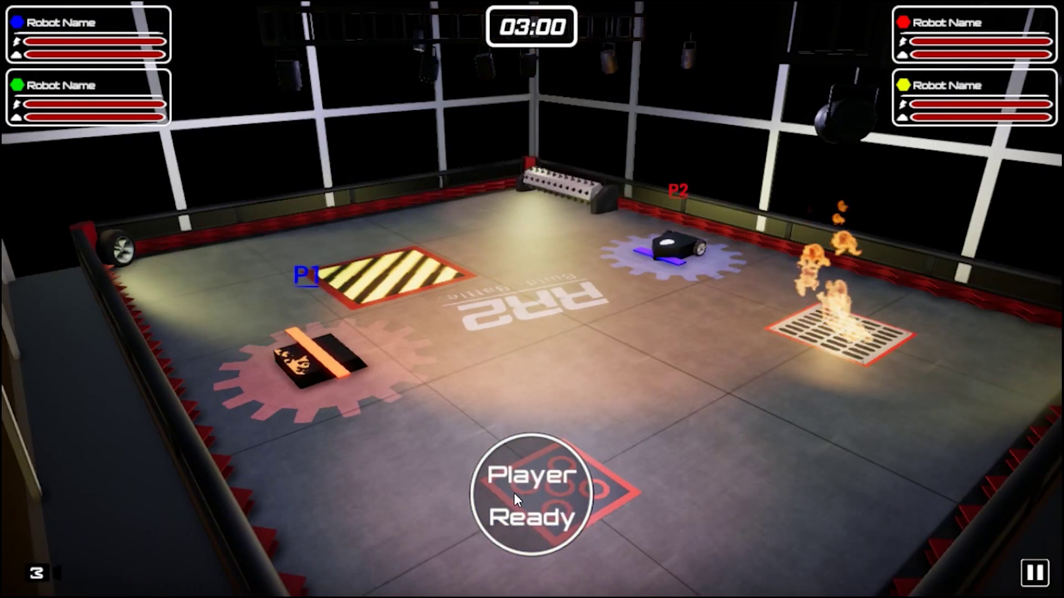
- Signal Player Ready to begin the Imperfect Phoenix versus Gravestone fight
{"action": "left_click", "coordinate": [522, 501]}
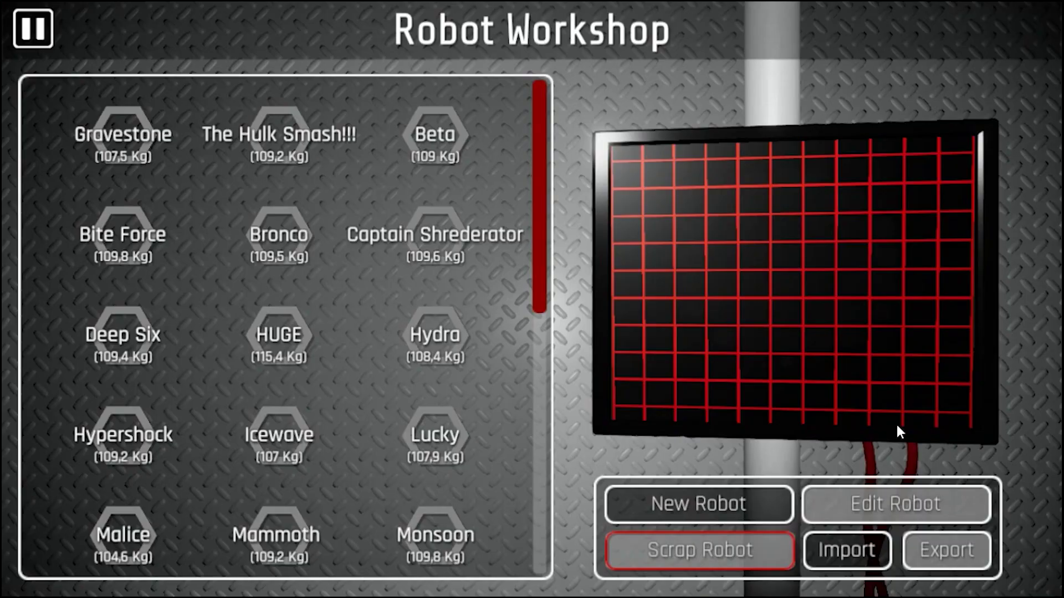
- Inspect The Hulk Smash!!! in the robot editor, orbiting around it
{"action": "left_click", "coordinate": [279, 133]}
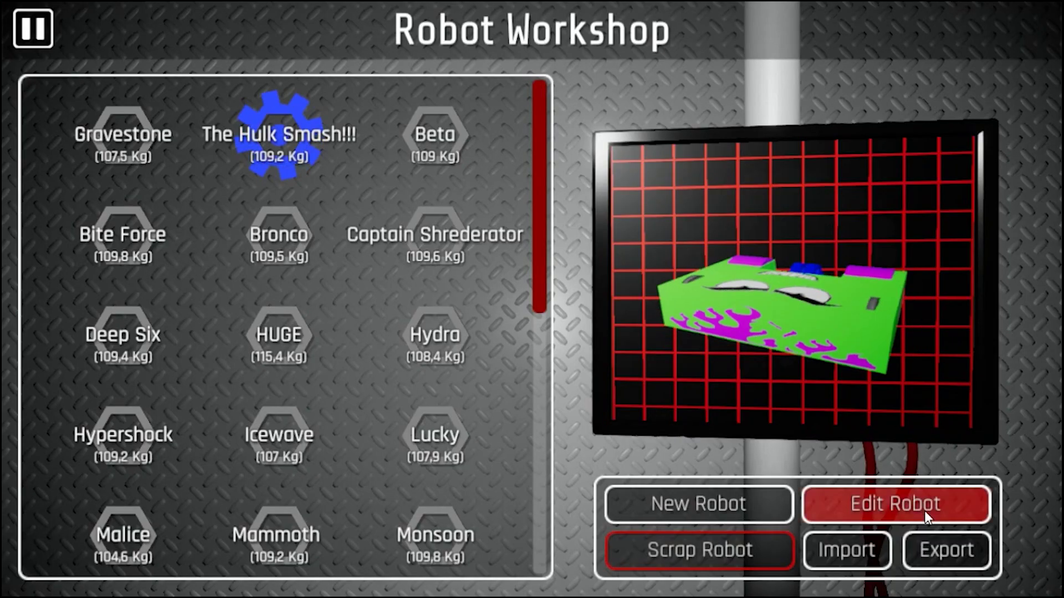
{"action": "left_click", "coordinate": [919, 496]}
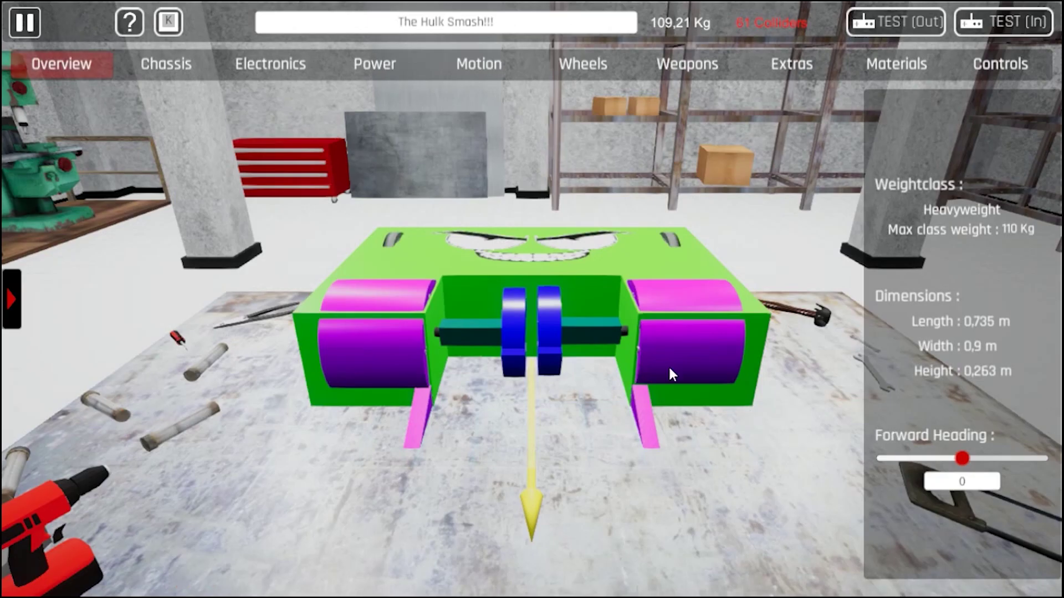
{"action": "mouse_move", "coordinate": [642, 371]}
{"action": "left_mouse_down"}
{"action": "mouse_move", "coordinate": [588, 365]}
{"action": "mouse_move", "coordinate": [711, 359]}
{"action": "mouse_move", "coordinate": [734, 381]}
{"action": "mouse_move", "coordinate": [382, 441]}
{"action": "mouse_move", "coordinate": [94, 356]}
{"action": "mouse_move", "coordinate": [322, 298]}
{"action": "mouse_move", "coordinate": [620, 369]}
{"action": "left_mouse_up"}
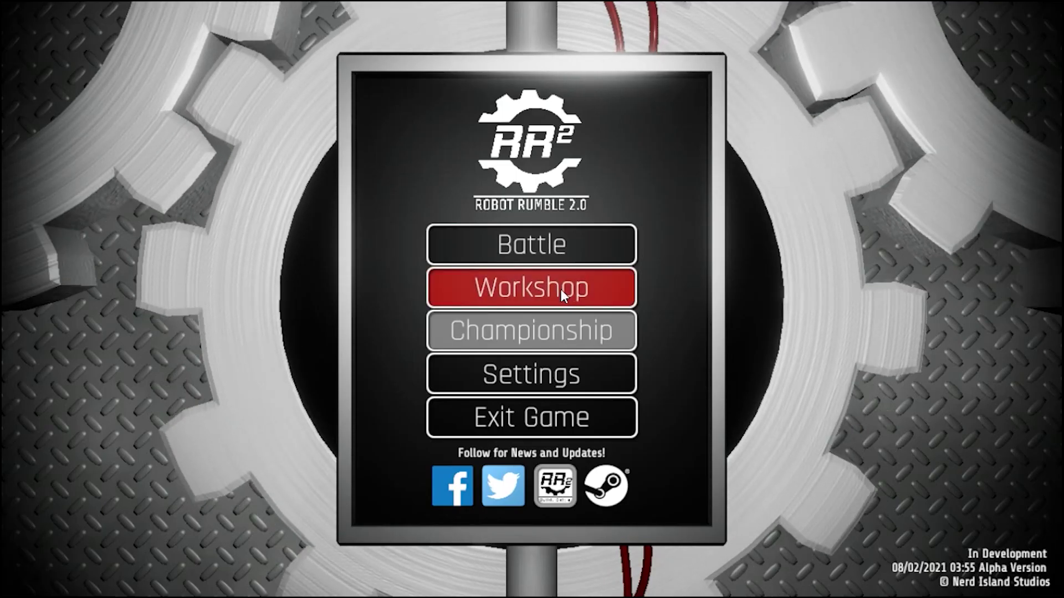
- Return to Exhibition Battle setup and bring up player one's robot list
{"action": "left_click", "coordinate": [565, 247]}
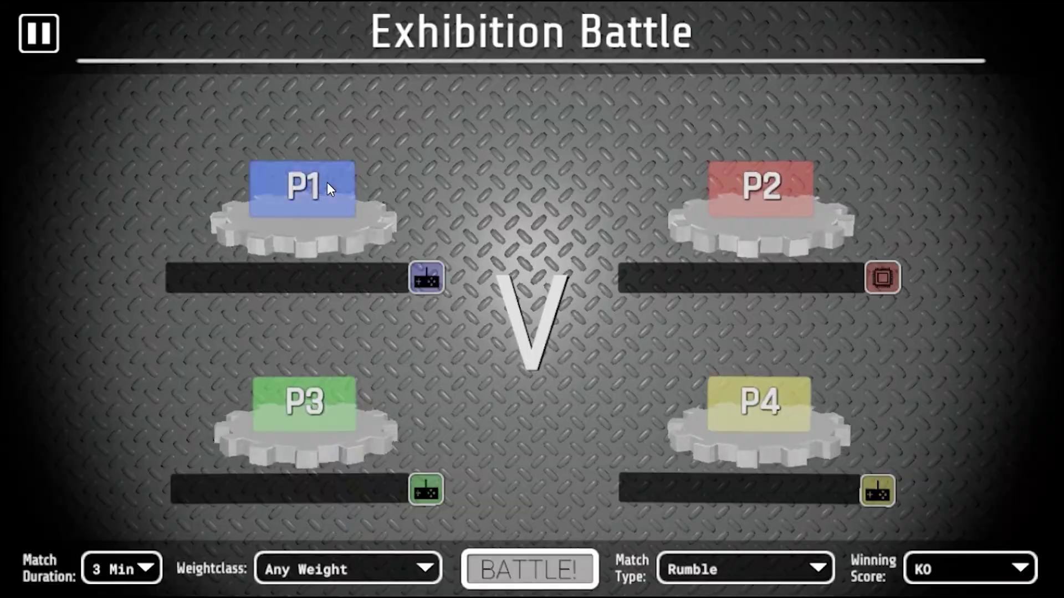
{"action": "left_click", "coordinate": [326, 182]}
- Assign The Hulk Smash!!! to player one and Mammoth to player two, then launch the battle
{"action": "left_click", "coordinate": [132, 490]}
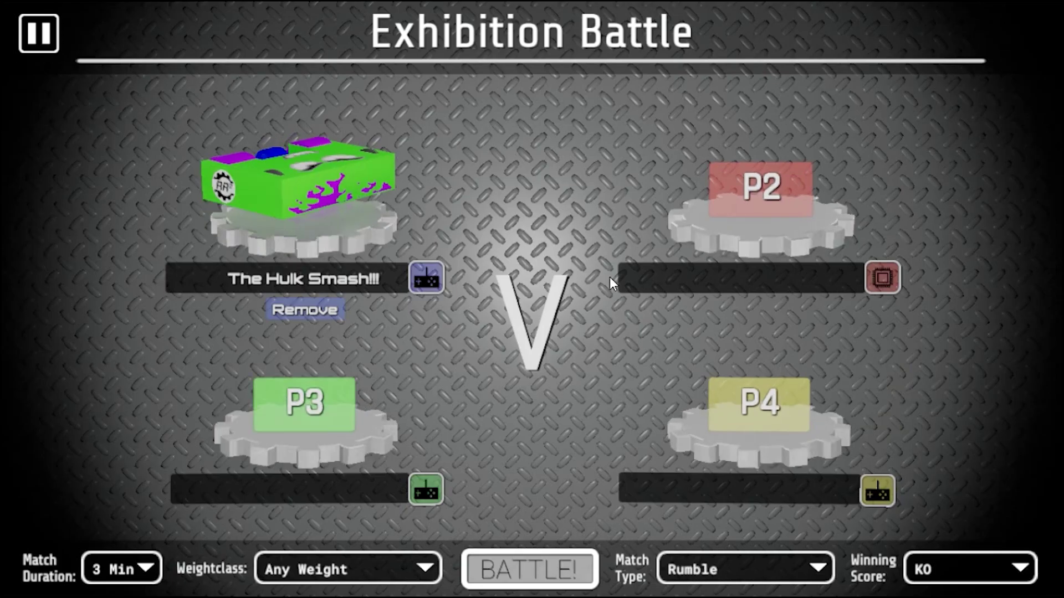
{"action": "left_click", "coordinate": [761, 217]}
{"action": "scroll", "coordinate": [775, 431], "scroll_direction": "down", "scroll_amount": 3}
{"action": "scroll", "coordinate": [659, 450], "scroll_direction": "down", "scroll_amount": 3}
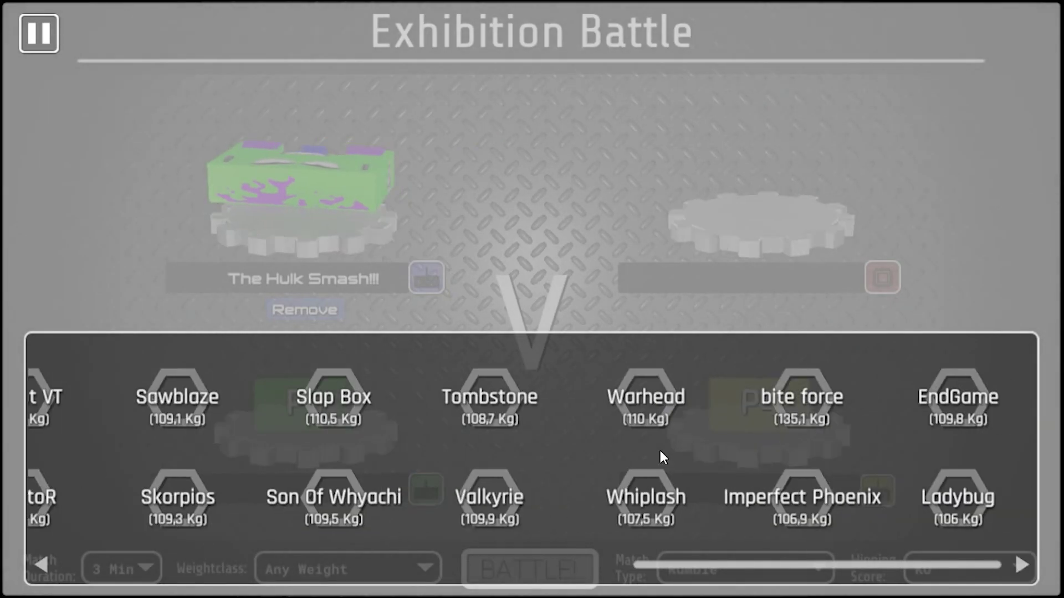
{"action": "scroll", "coordinate": [606, 462], "scroll_direction": "up", "scroll_amount": 5}
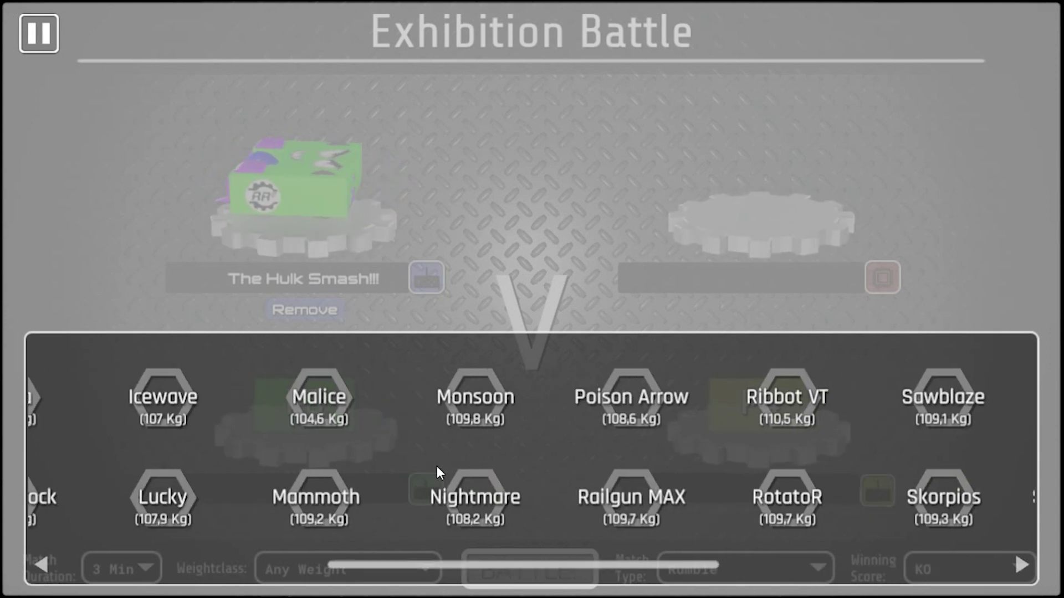
{"action": "left_click", "coordinate": [316, 496]}
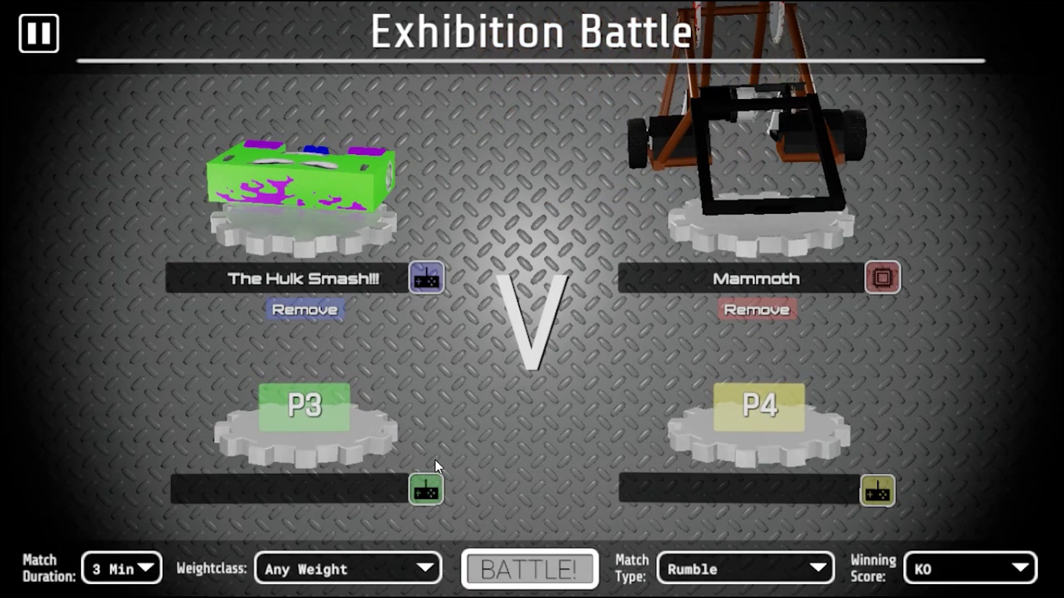
{"action": "left_click", "coordinate": [530, 569]}
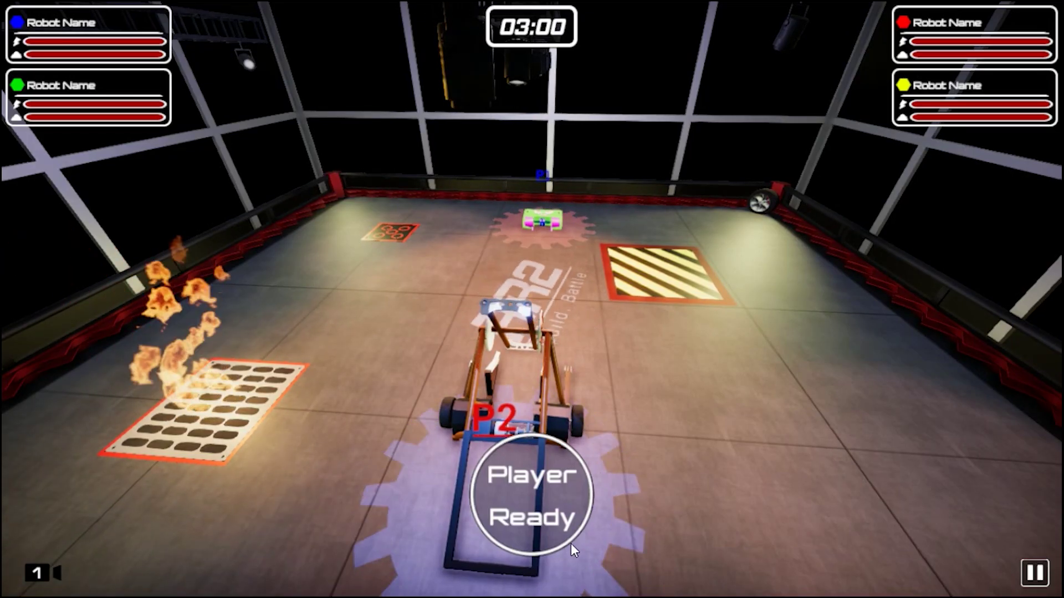
- Signal player ready and fight The Hulk Smash!!! versus Mammoth match
{"action": "left_click", "coordinate": [548, 515]}
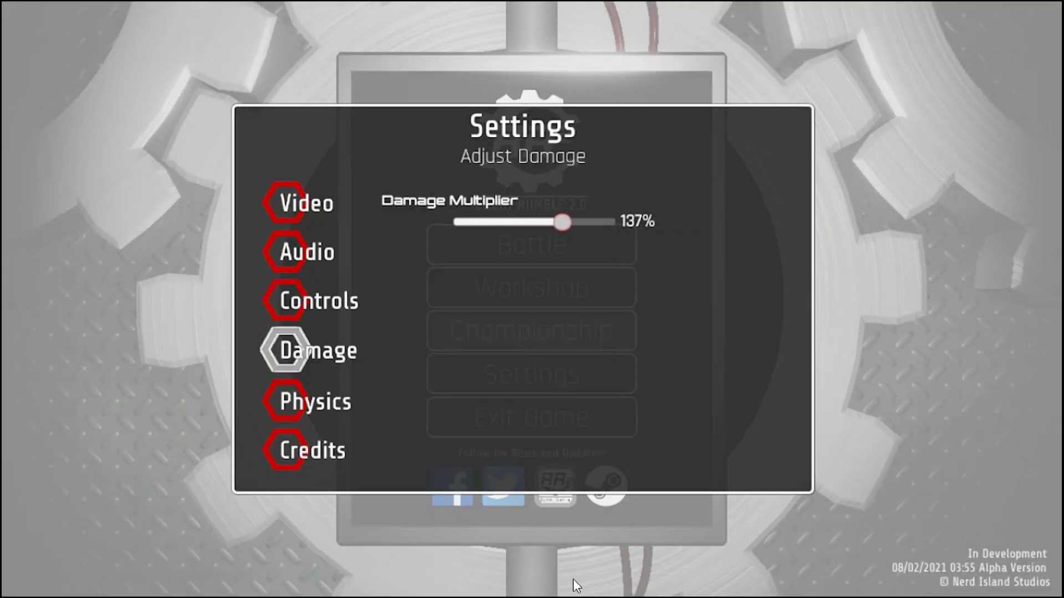
- Raise the Damage Multiplier to 200%, leave Settings and start a new battle
{"action": "key", "text": "Left"}
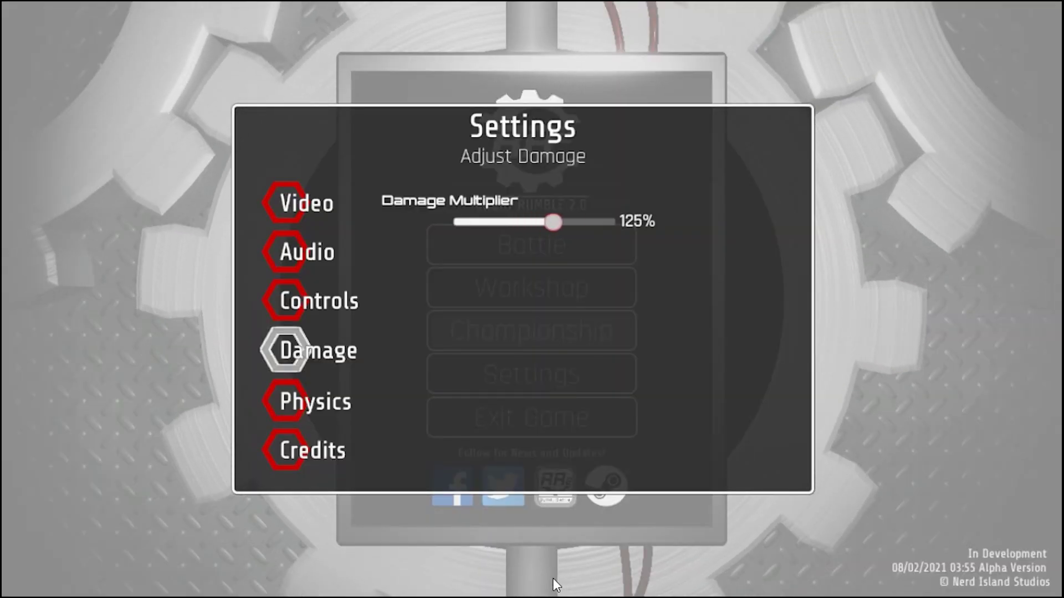
{"action": "key", "text": "Left"}
{"action": "key", "text": "Right"}
{"action": "key", "text": "Right"}
{"action": "key", "text": "Right"}
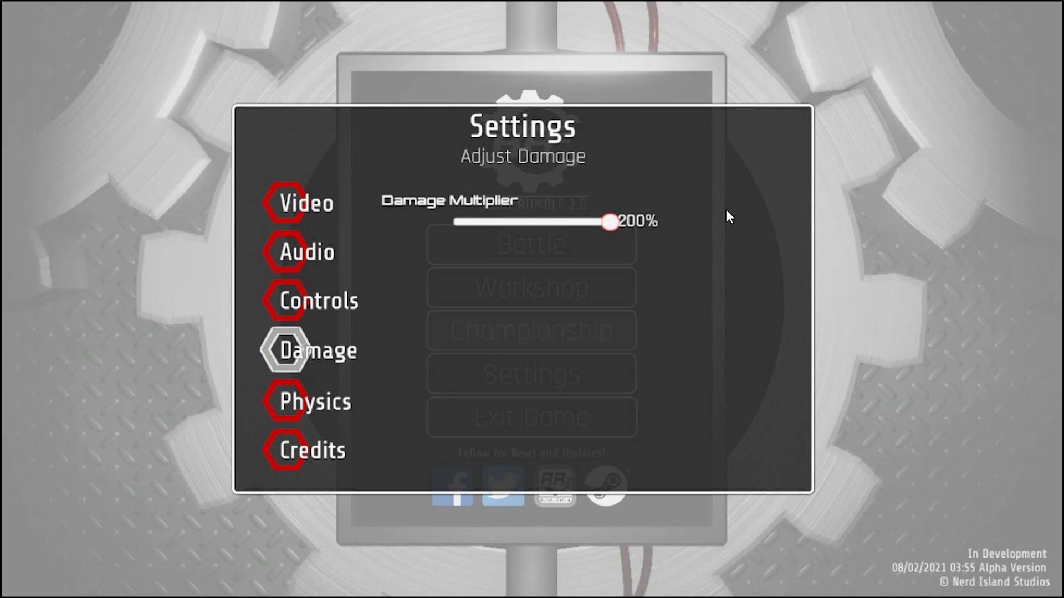
{"action": "key", "text": "Escape"}
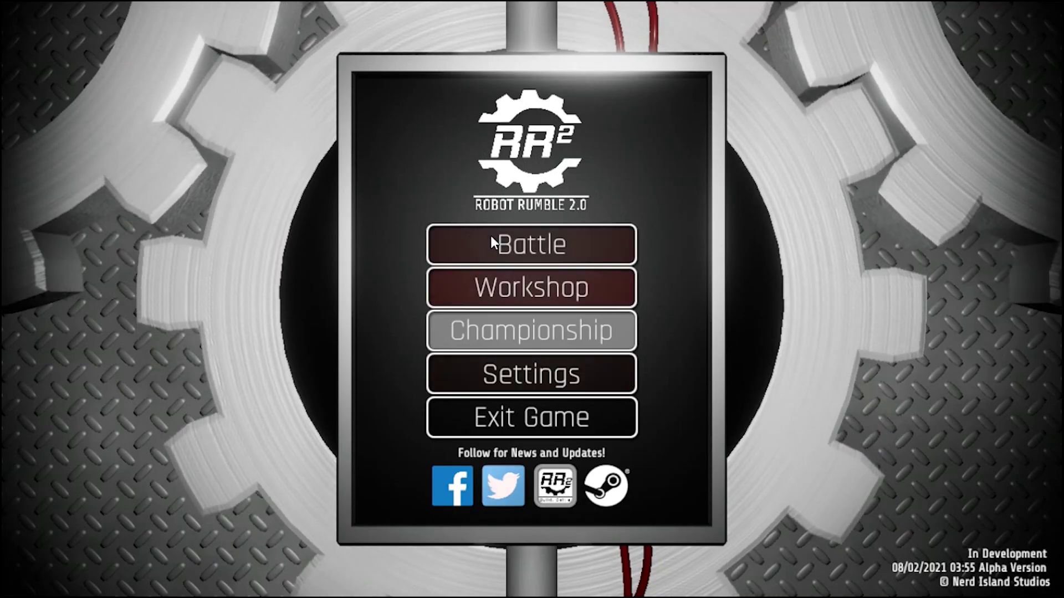
{"action": "left_click", "coordinate": [491, 235]}
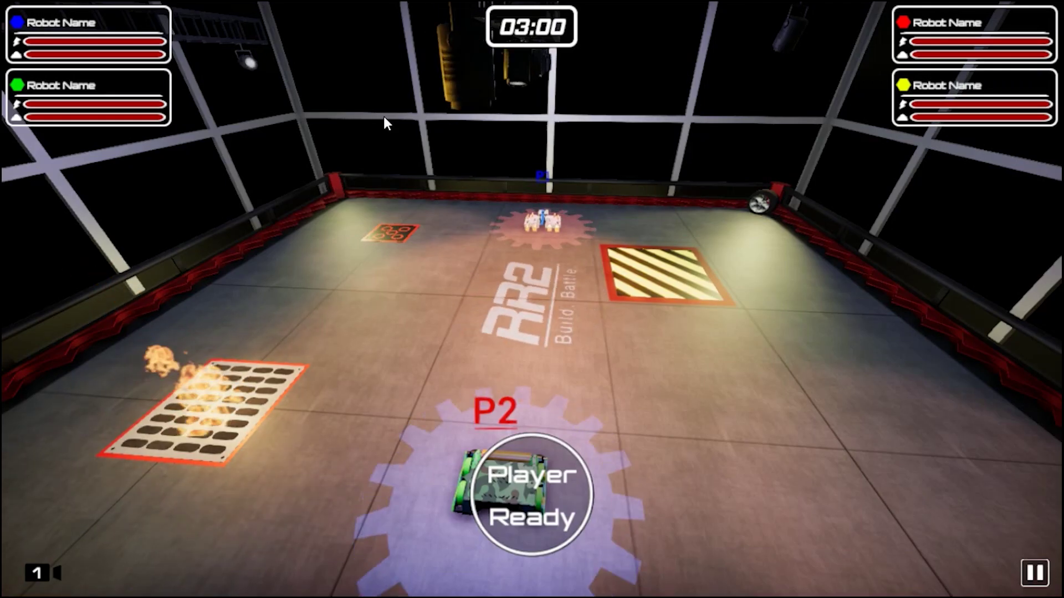
- Fight the 200% damage match from camera 3, returning to camera 1 afterwards
{"action": "key", "text": "3"}
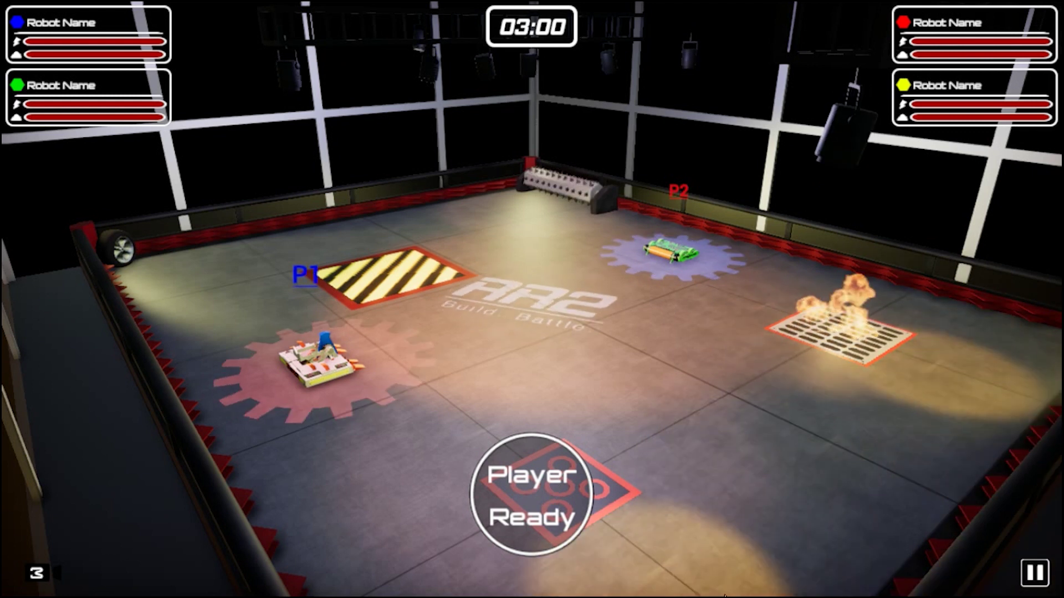
{"action": "left_click", "coordinate": [551, 492]}
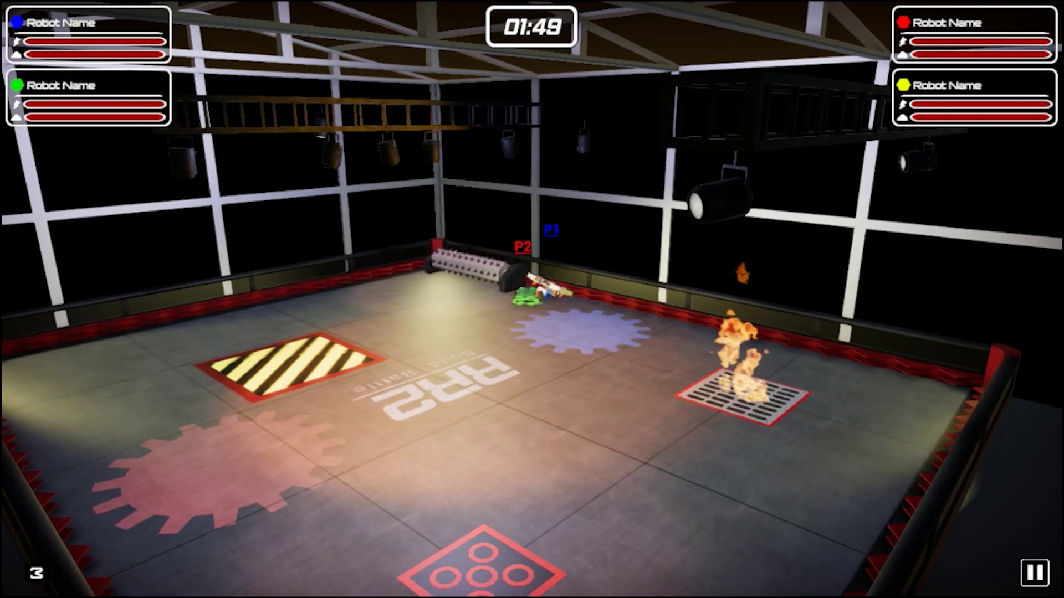
{"action": "key", "text": "1"}
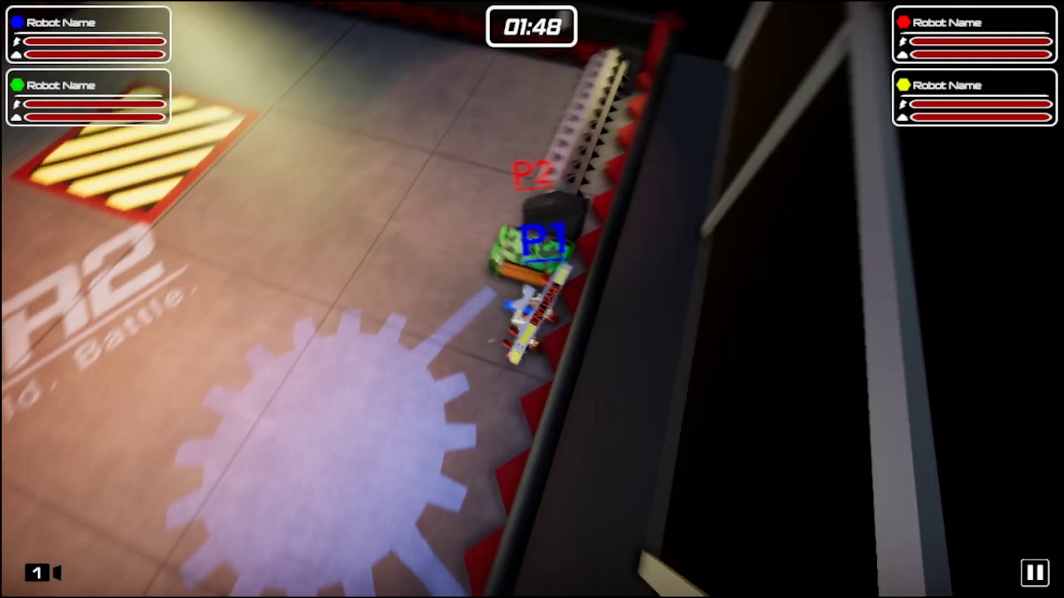